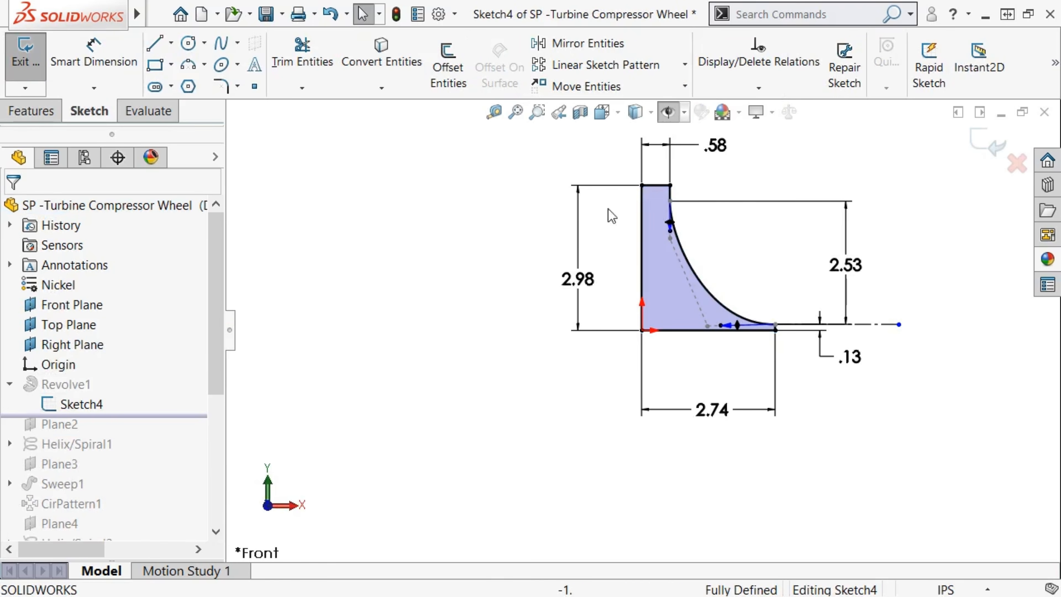
# - Try reshaping the hub profile's spline with its end tangency handles, and undo the change
pyautogui.scroll(3, 768, 243)
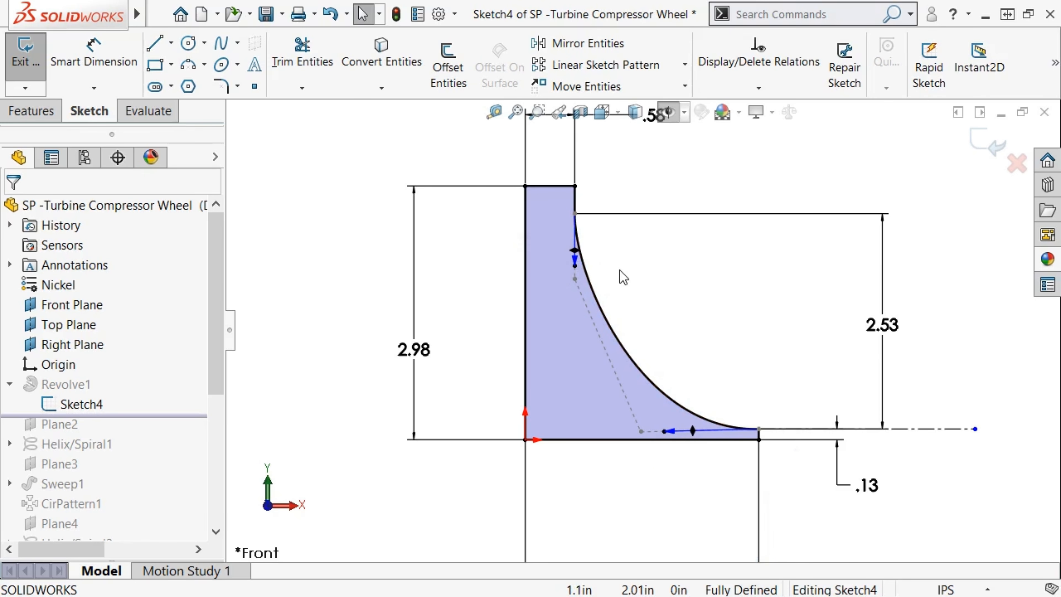
pyautogui.click(576, 270)
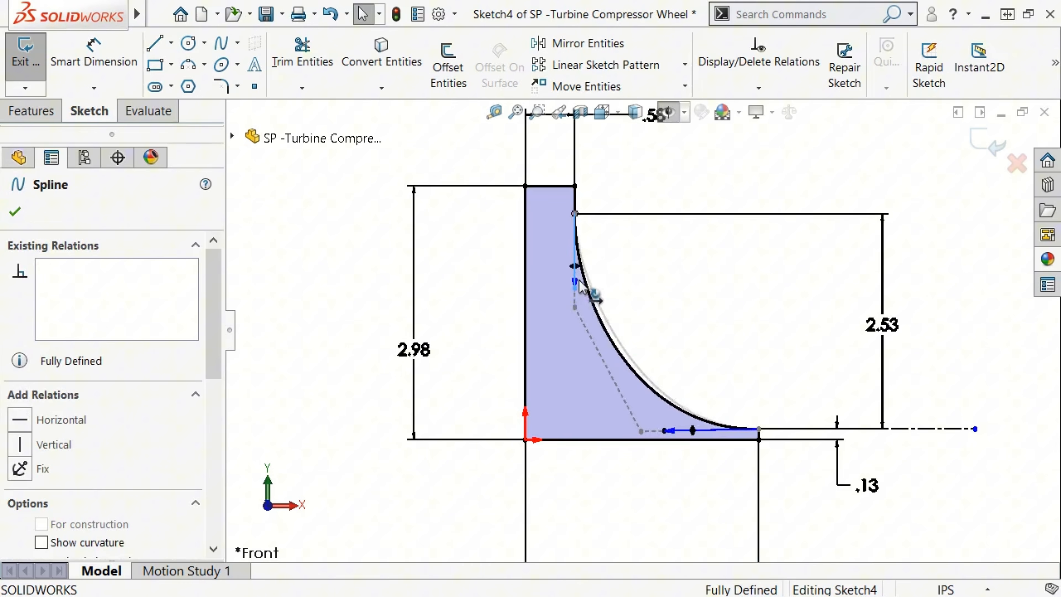
pyautogui.moveTo(665, 432)
pyautogui.mouseDown()
pyautogui.moveTo(632, 434)
pyautogui.moveTo(659, 434)
pyautogui.mouseUp()
pyautogui.hotkey('ctrl', 'z')
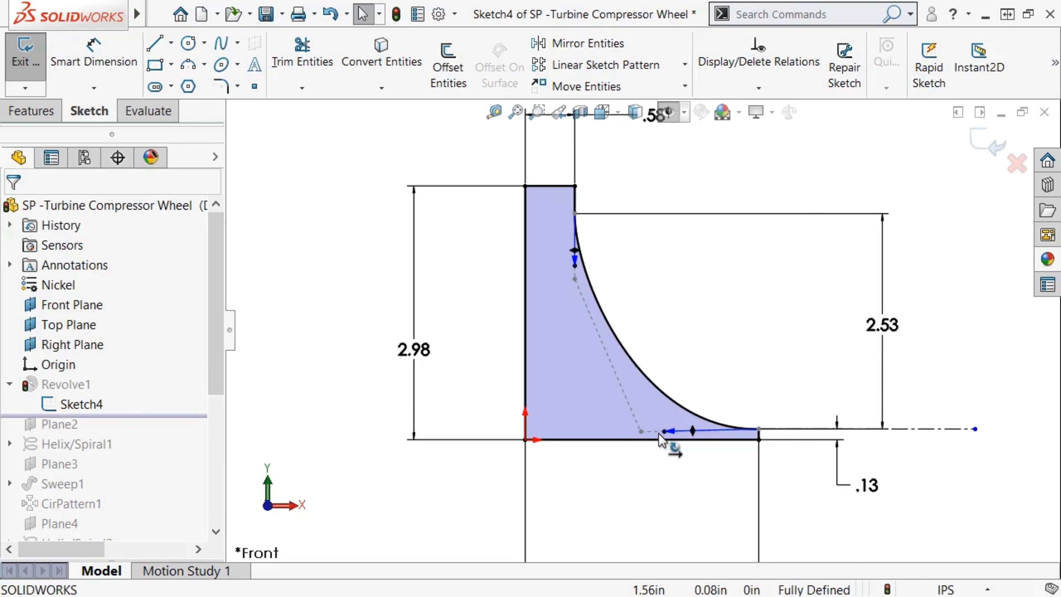
# - Inspect the sketch relations of the short vertical line and the horizontal centerline at the spline's two ends
pyautogui.scroll(-5, 597, 240)
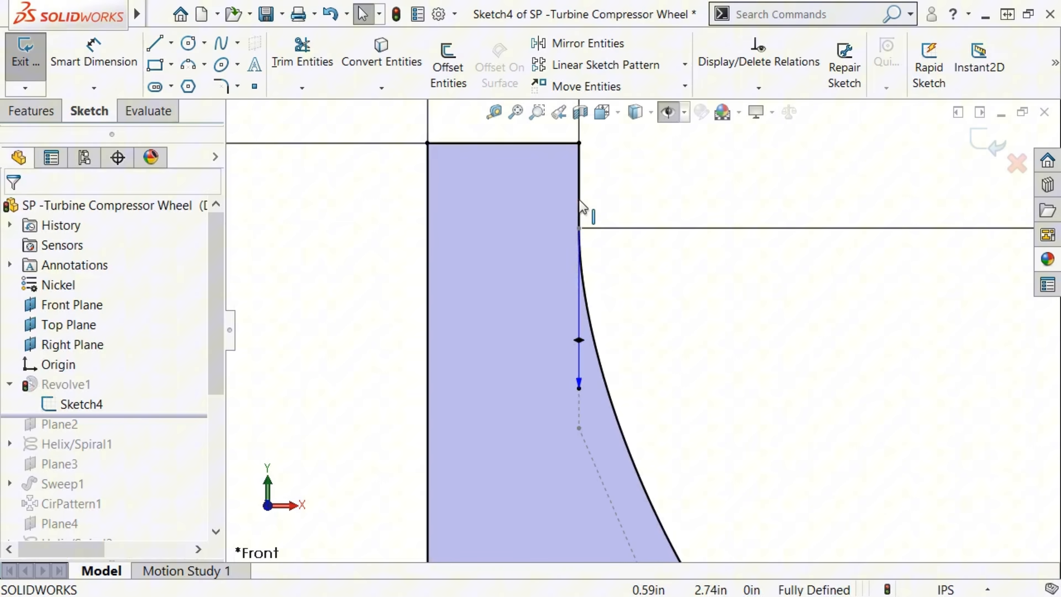
pyautogui.click(579, 206)
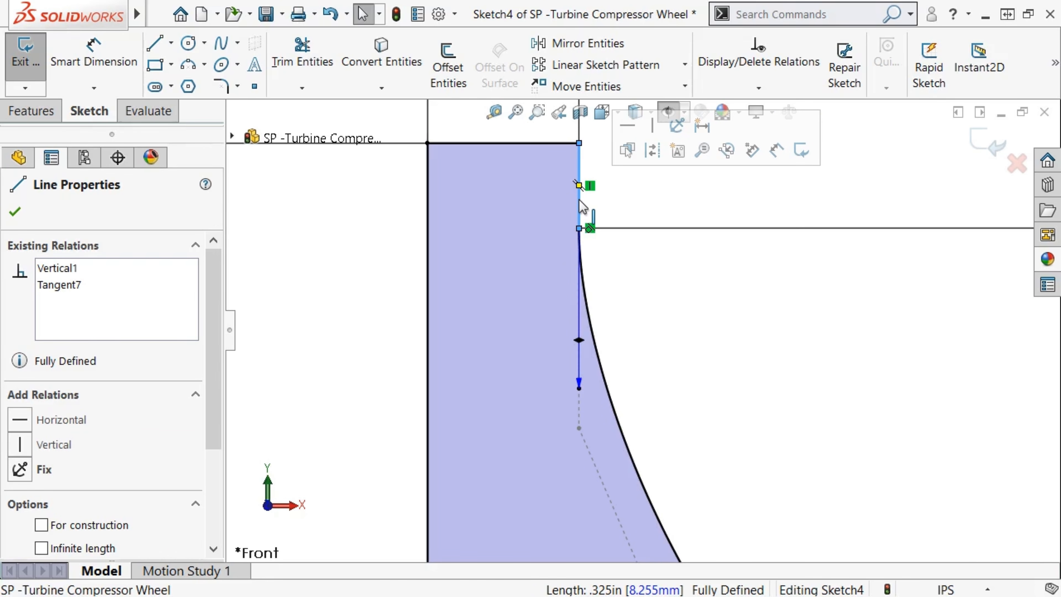
pyautogui.click(682, 412)
pyautogui.scroll(7, 685, 418)
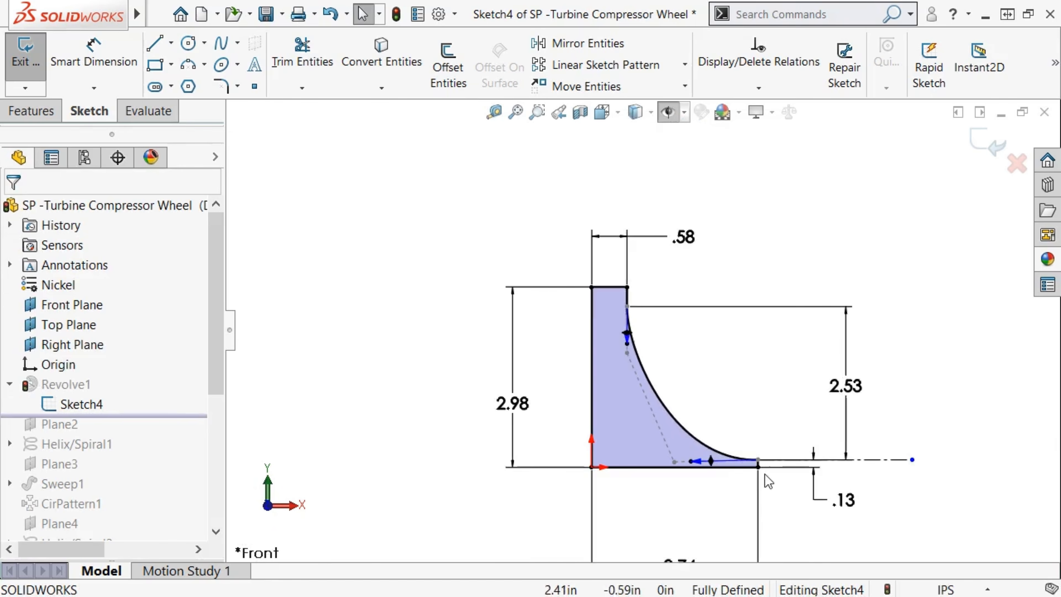
pyautogui.scroll(-4, 794, 480)
pyautogui.click(923, 428)
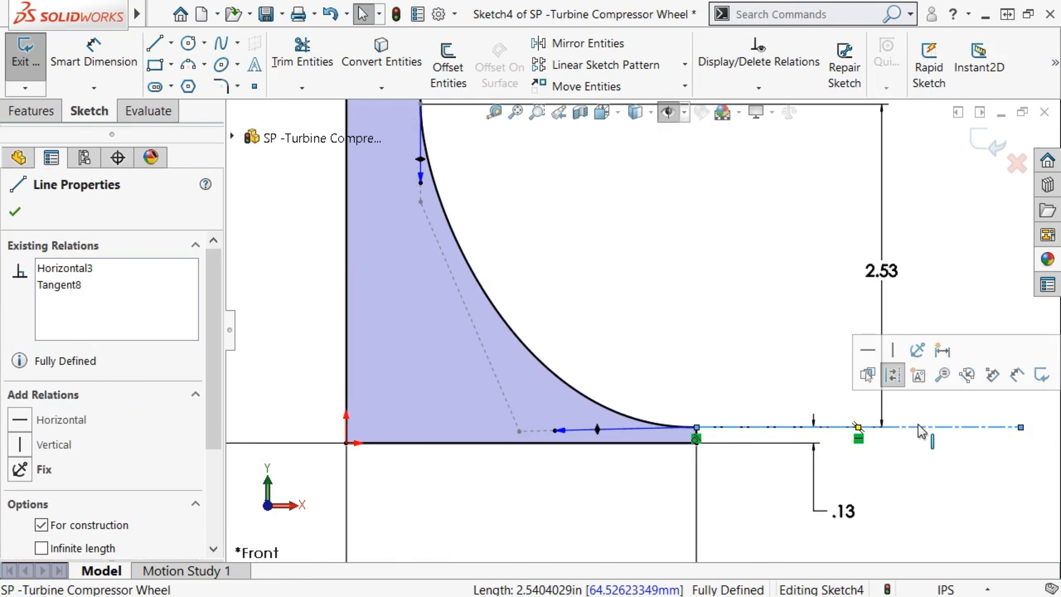
pyautogui.click(628, 280)
pyautogui.press('f')
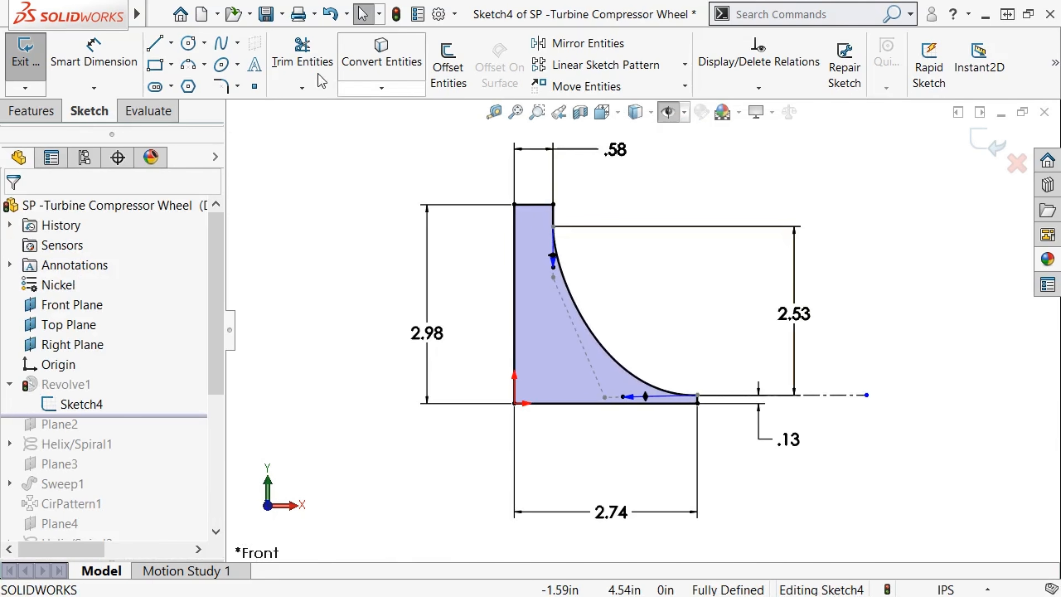
# - Dimension the tangency weights of the spline's upper and lower handles, accepting the proposed values
pyautogui.click(124, 57)
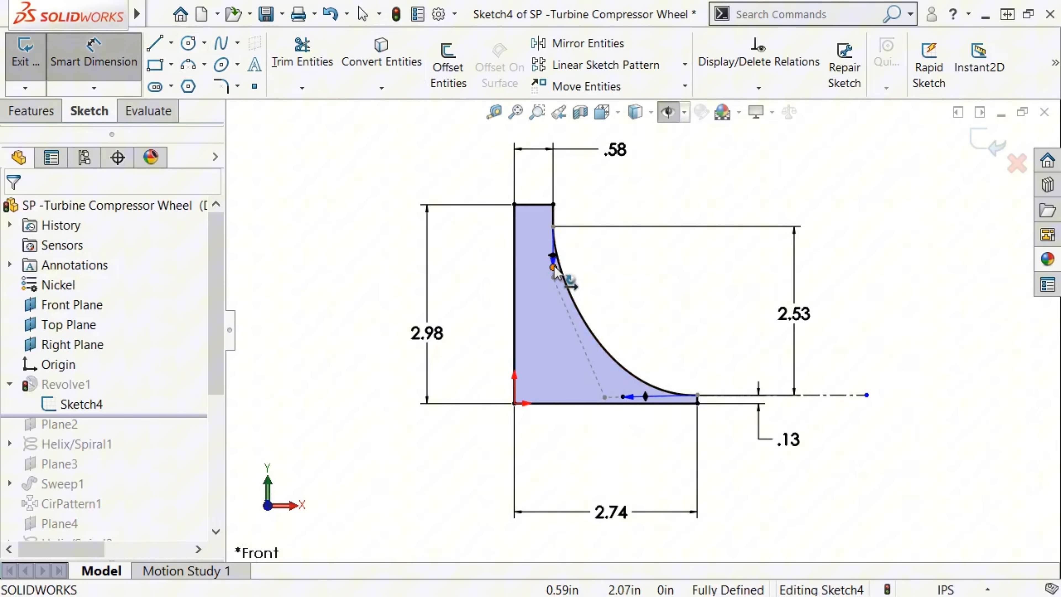
pyautogui.click(560, 278)
pyautogui.click(668, 291)
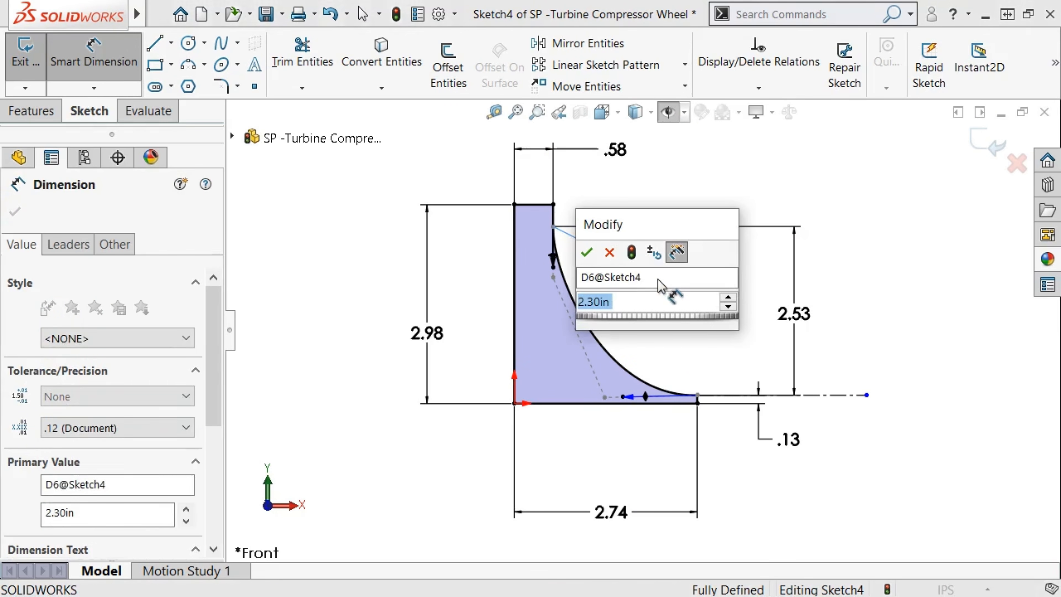
pyautogui.click(586, 252)
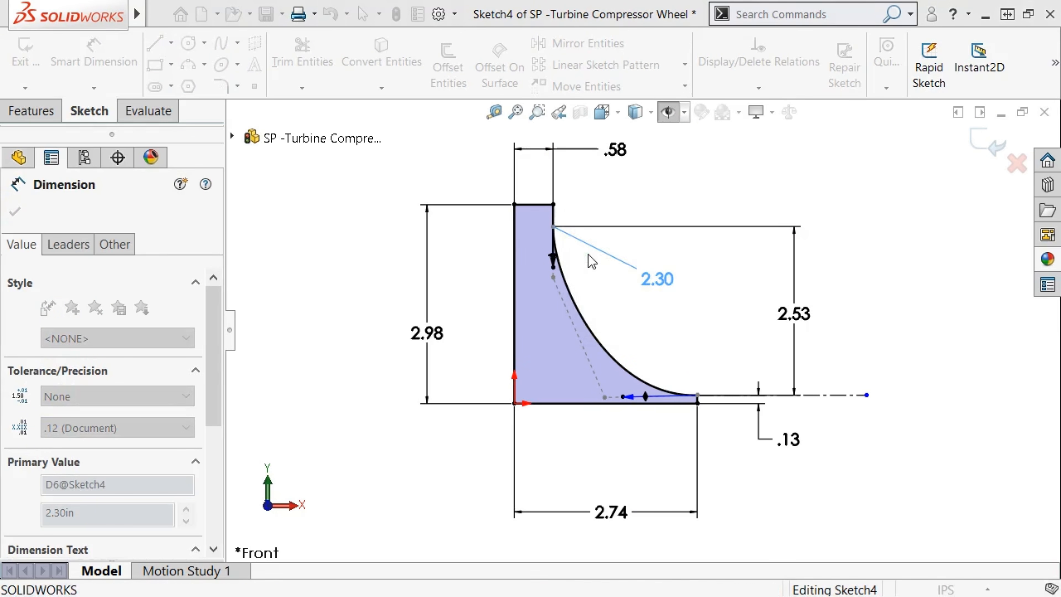
pyautogui.click(635, 397)
pyautogui.click(602, 481)
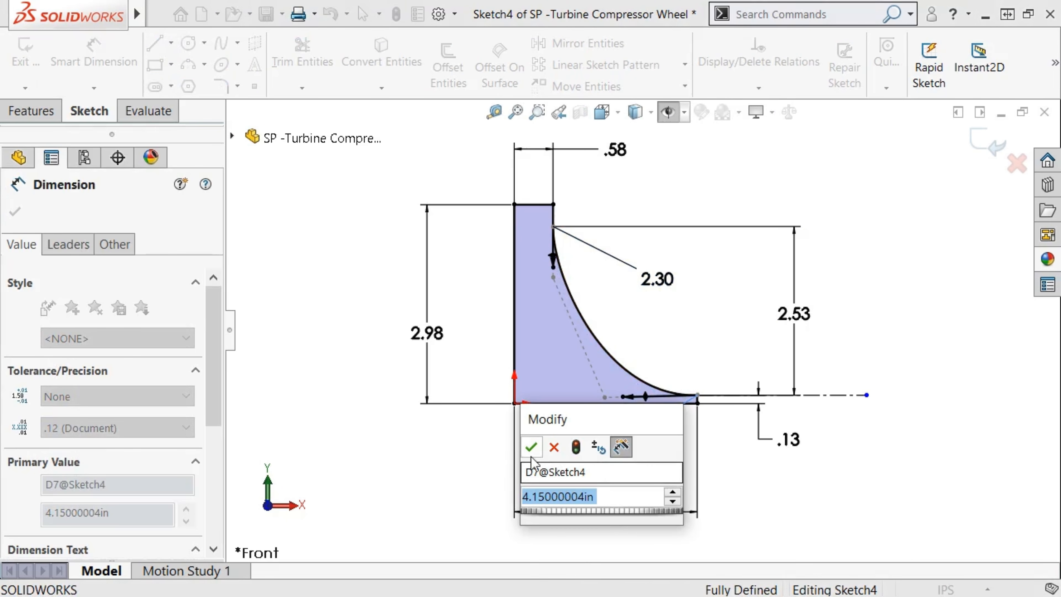
pyautogui.click(529, 445)
pyautogui.click(748, 458)
# - Try the upper spline handle's dimension at 2.50 in and 2.00 in, and set it back to 2.3 in
pyautogui.doubleClick(658, 279)
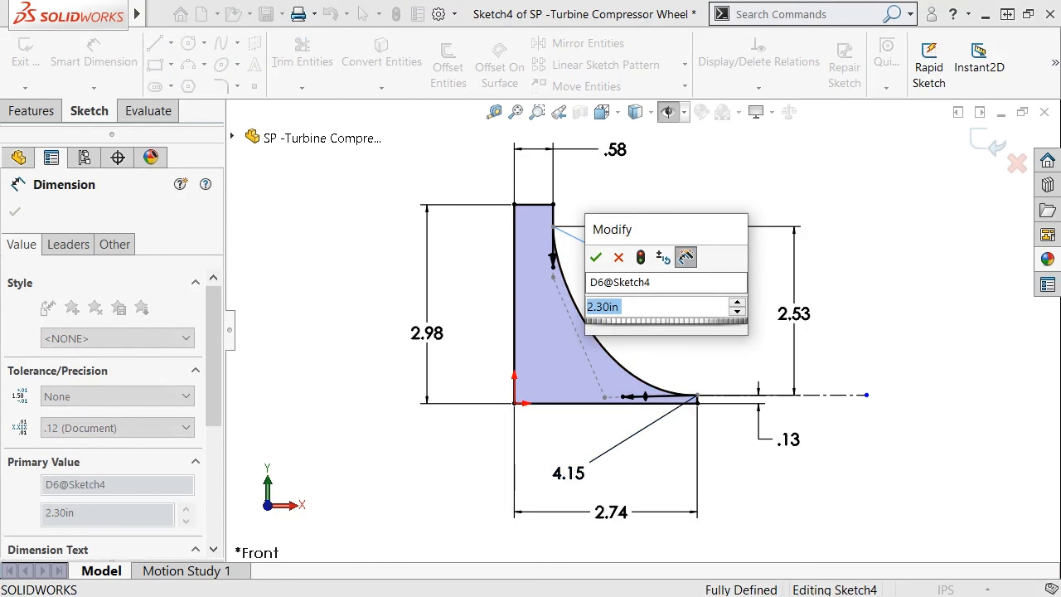
pyautogui.write('2.0')
pyautogui.press('Return')
pyautogui.doubleClick(664, 281)
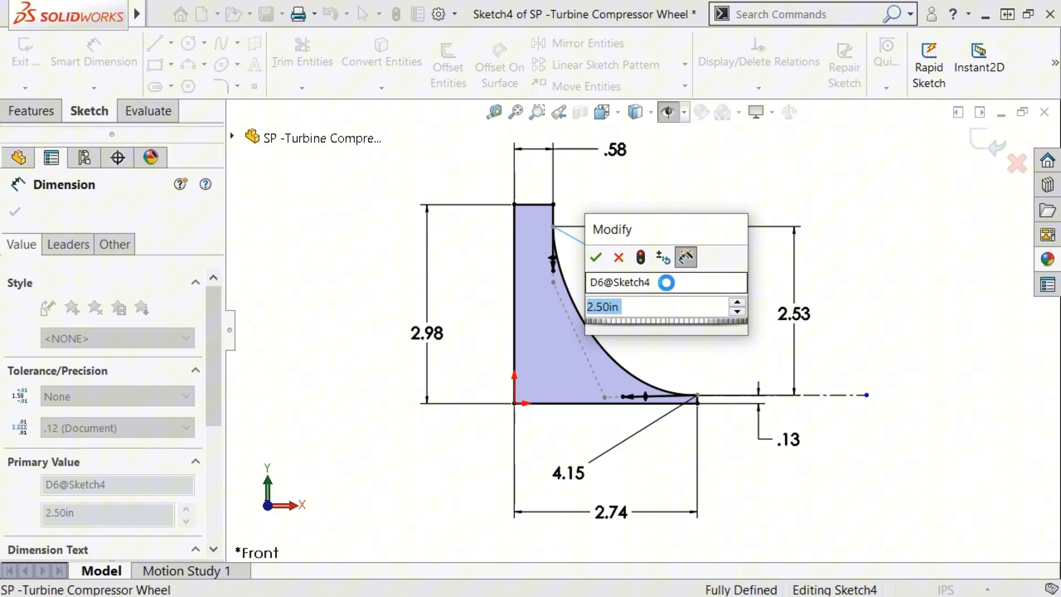
pyautogui.press('Return')
pyautogui.doubleClick(667, 279)
pyautogui.write('2.3')
pyautogui.press('Return')
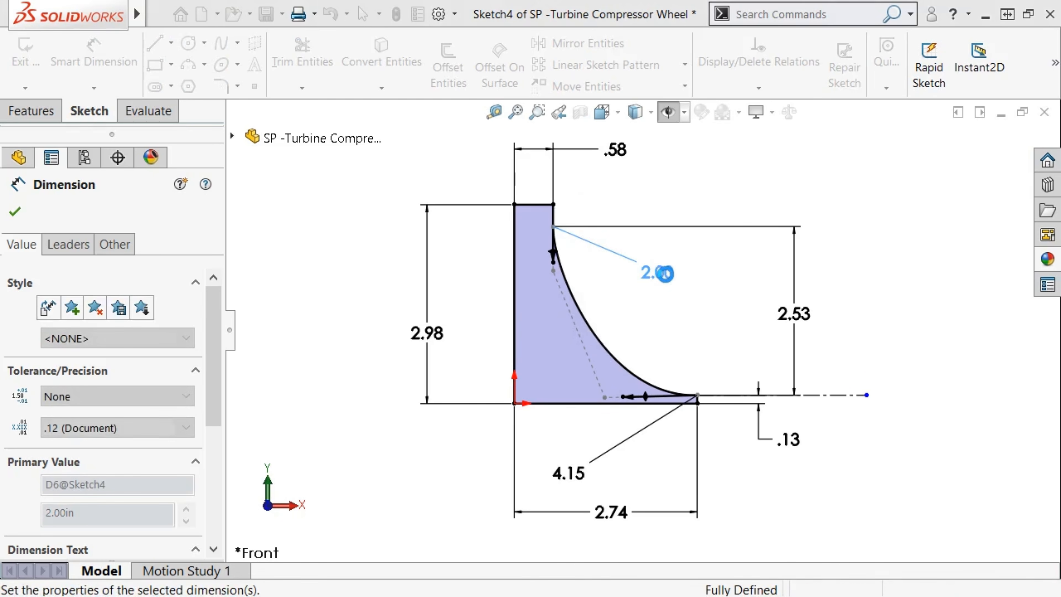
# - Exit the hub sketch, roll the model forward past Plane2 and review the plane's edge reference
pyautogui.click(986, 147)
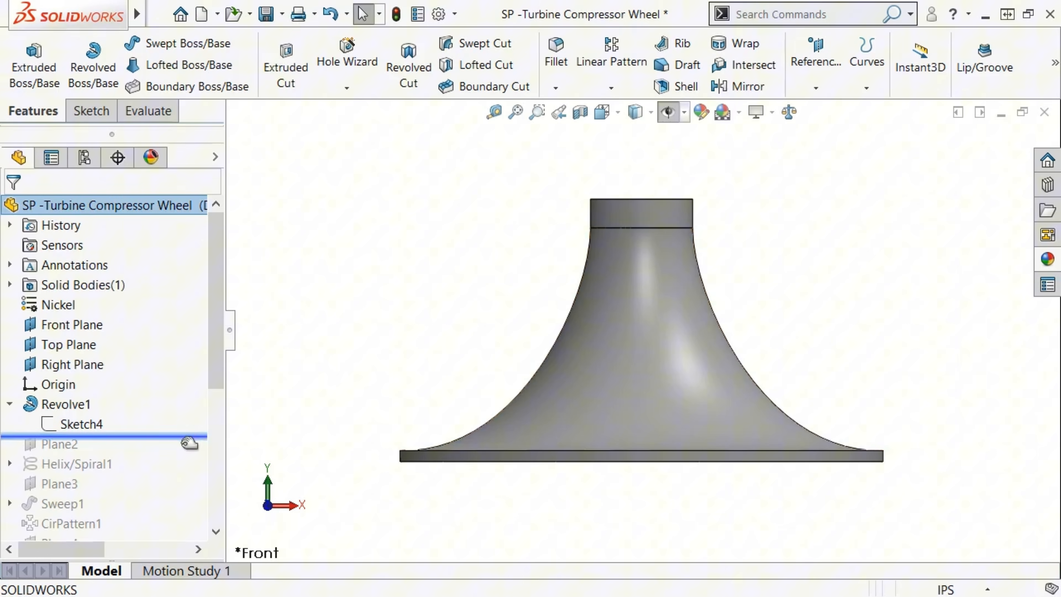
pyautogui.moveTo(188, 436); pyautogui.dragTo(123, 452)
pyautogui.click(67, 444)
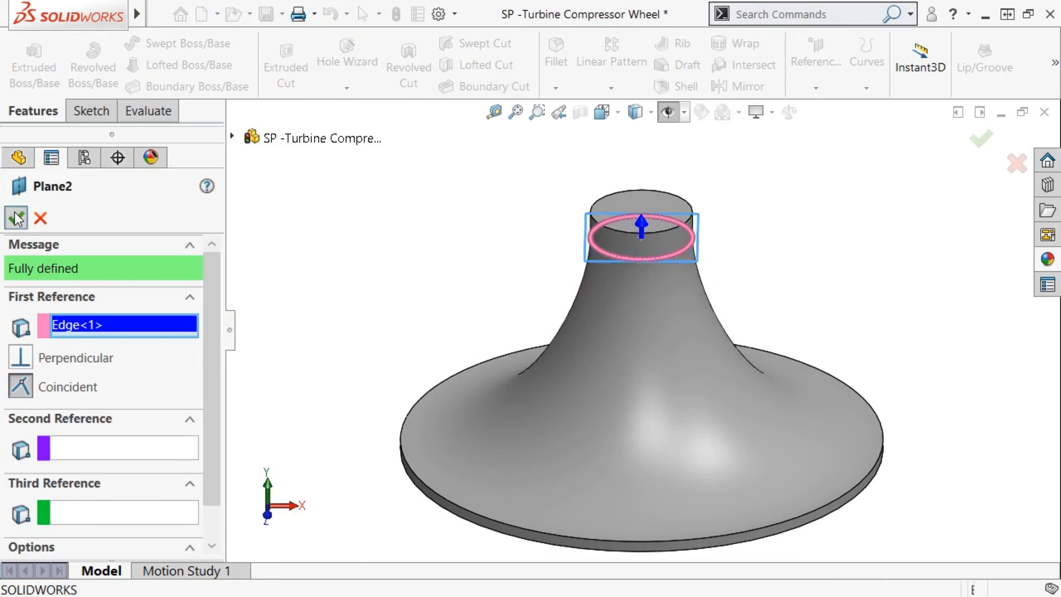
pyautogui.click(16, 217)
# - Roll the model forward past Helix/Spiral1 and review its base circle Sketch5 and its height and revolution parameters
pyautogui.moveTo(140, 452); pyautogui.dragTo(13, 468)
pyautogui.click(10, 464)
pyautogui.click(75, 484)
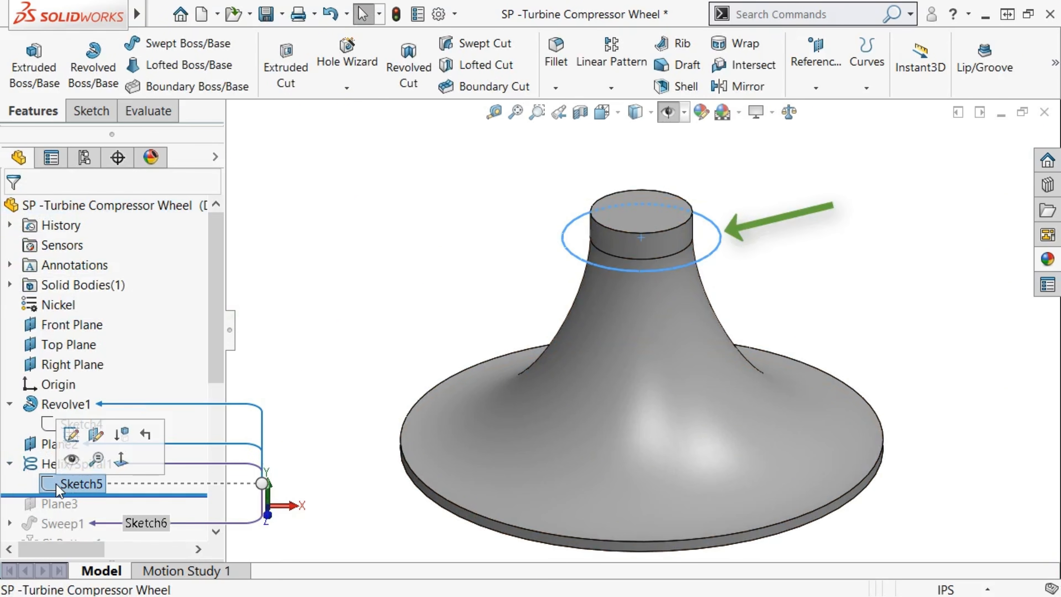
pyautogui.click(26, 464)
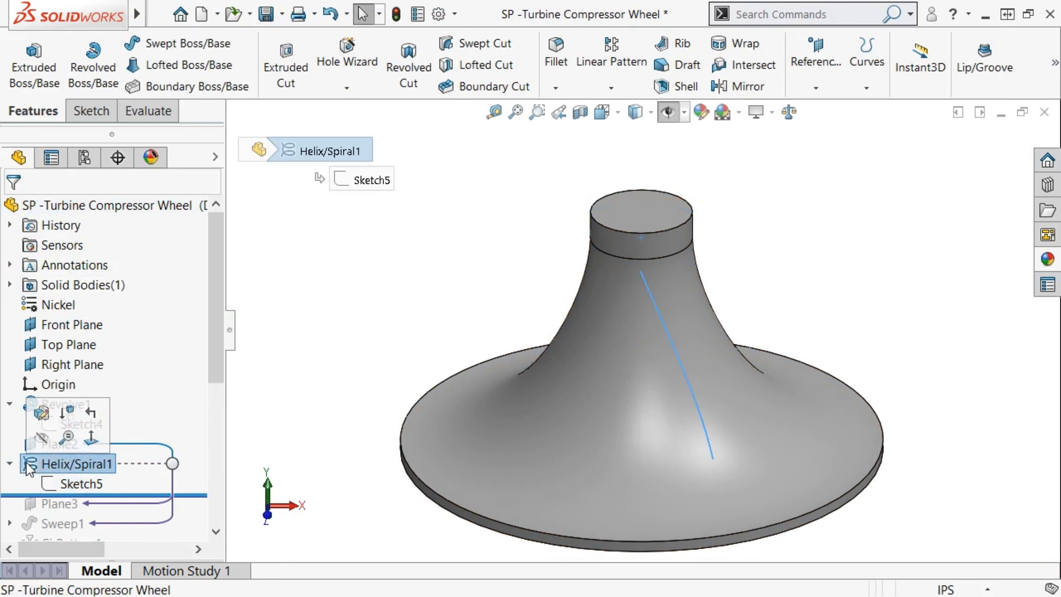
pyautogui.click(37, 415)
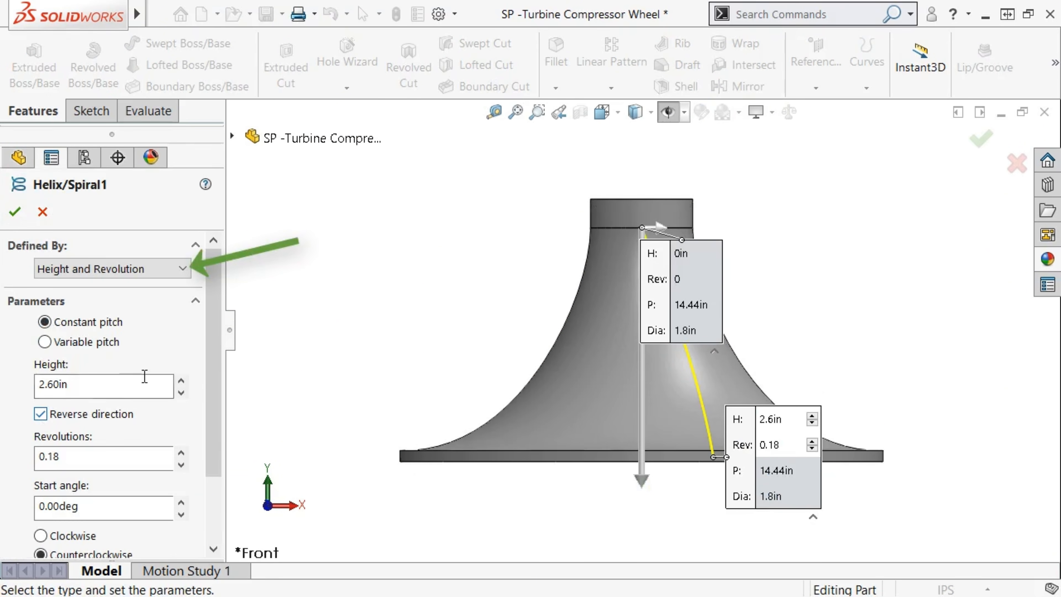
pyautogui.moveTo(677, 324); pyautogui.dragTo(821, 263)
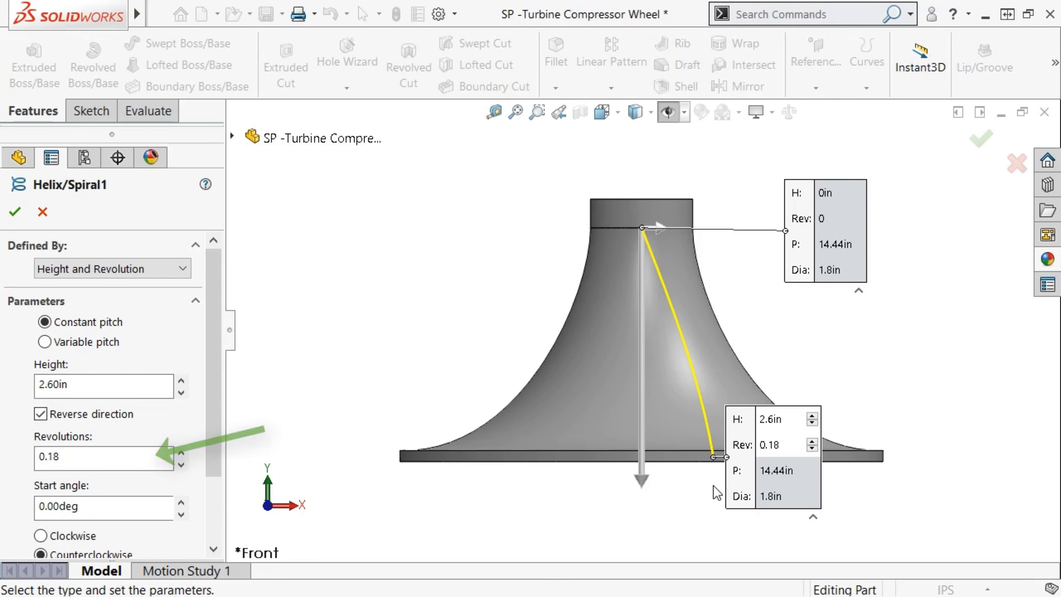
pyautogui.click(17, 212)
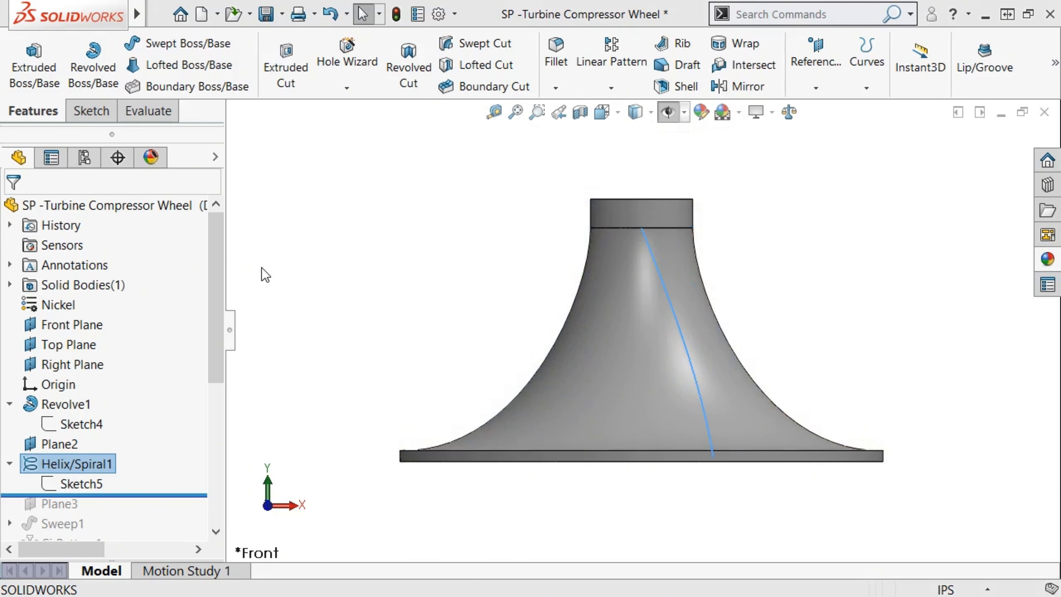
# - Roll the model forward past Plane3 and review its references to the helix curve and its end point
pyautogui.moveTo(134, 495); pyautogui.dragTo(126, 515)
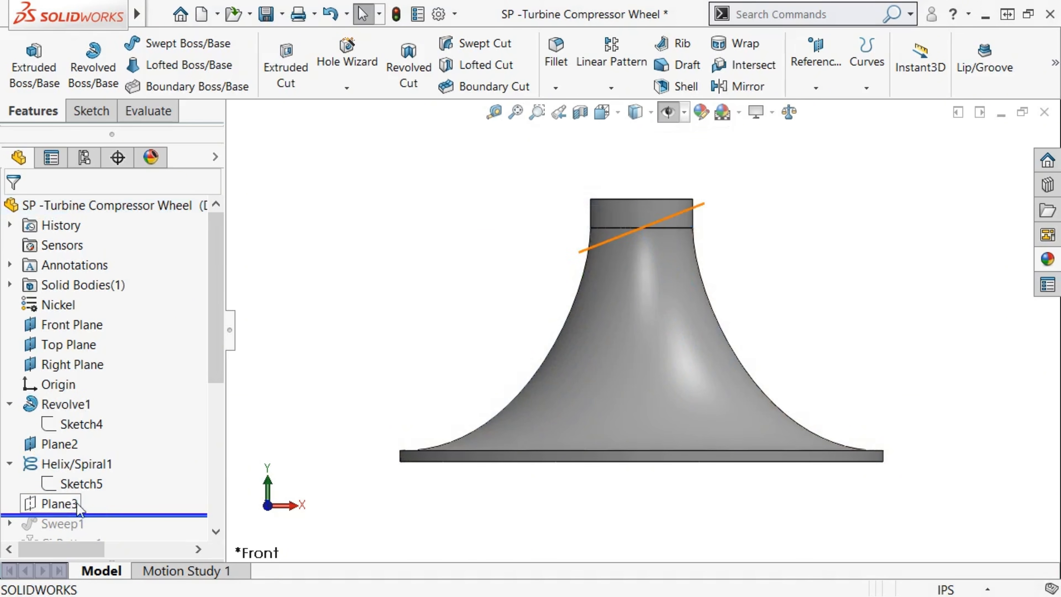
pyautogui.click(78, 503)
pyautogui.click(87, 455)
pyautogui.moveTo(446, 343); pyautogui.dragTo(571, 308, button='middle')
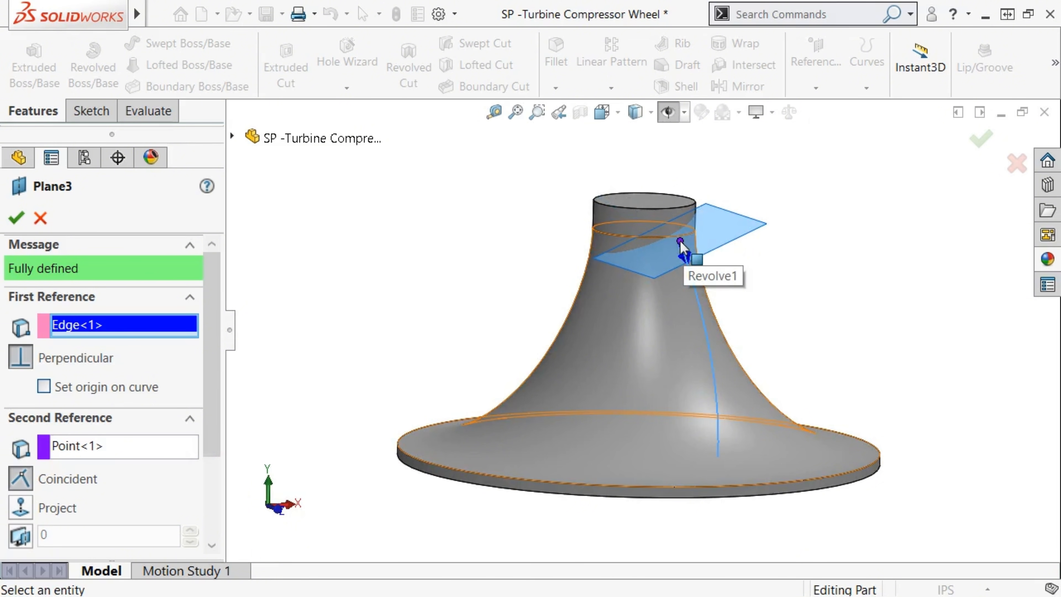
pyautogui.click(15, 218)
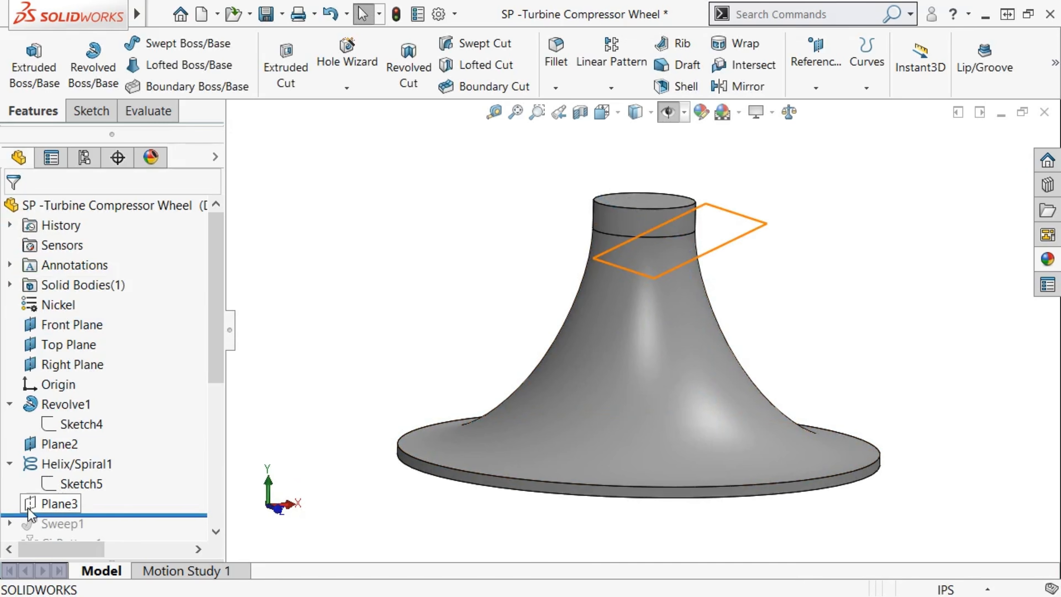
pyautogui.click(30, 505)
pyautogui.click(258, 435)
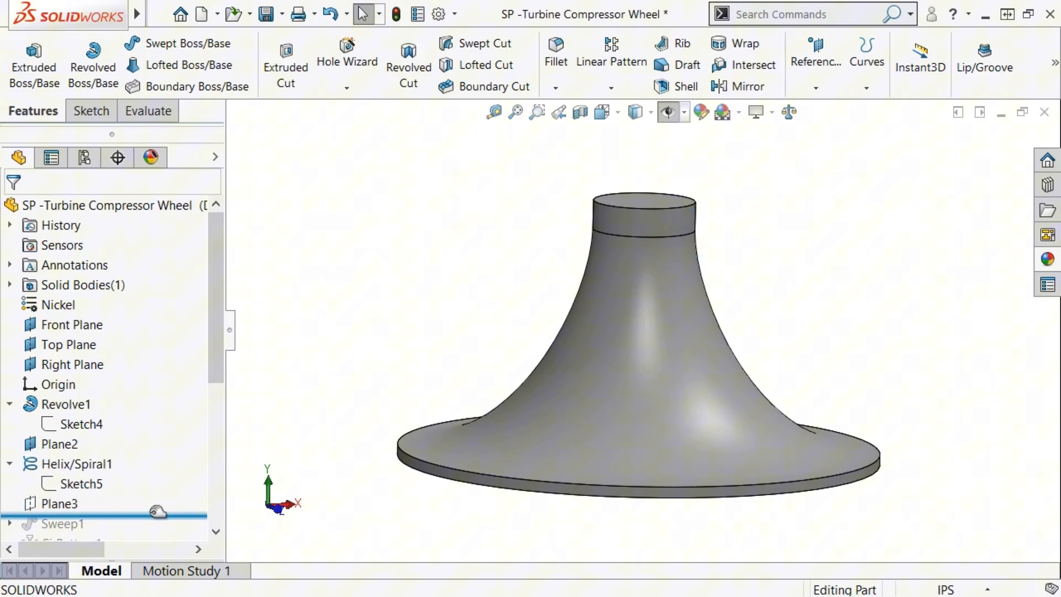
# - Roll the model forward past Sweep1 and open its profile, Sketch6, for editing
pyautogui.moveTo(157, 515); pyautogui.dragTo(150, 357)
pyautogui.click(10, 345)
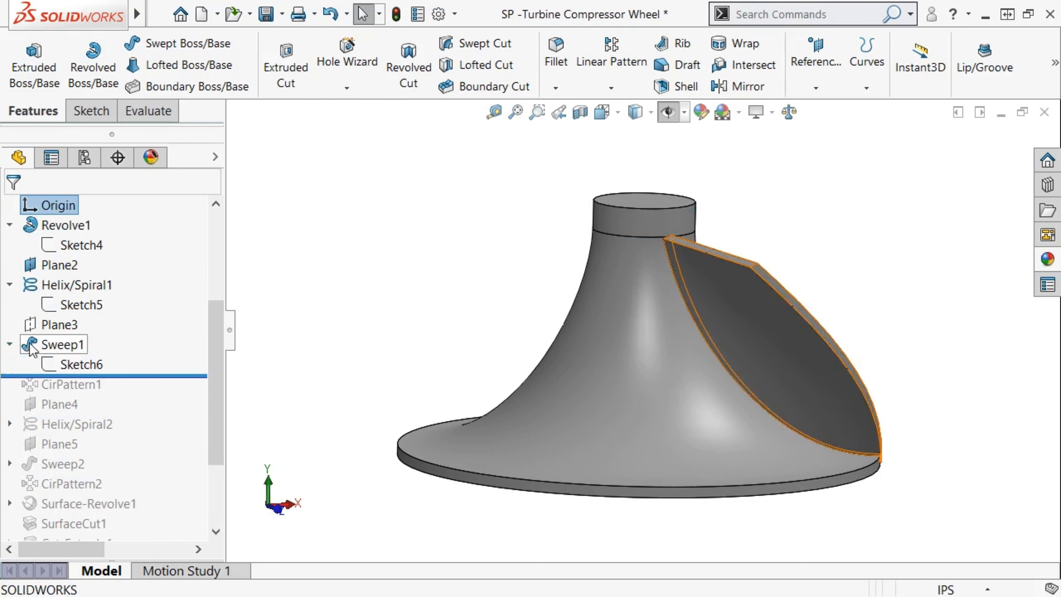
pyautogui.click(58, 365)
pyautogui.click(73, 315)
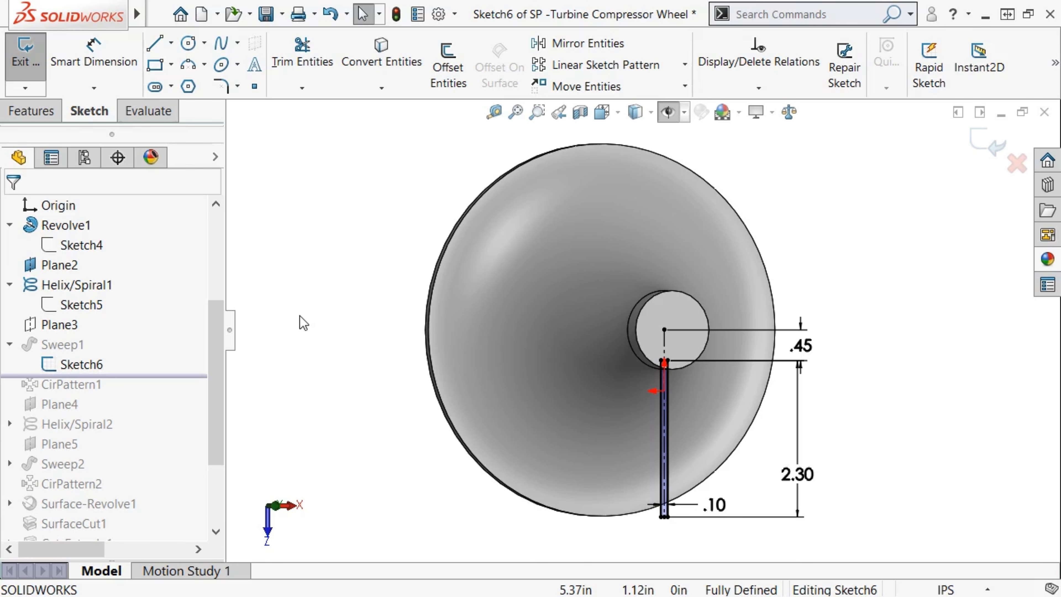
# - Show Sketch5 to compare the helix circle with the blade profile's ends, and exit the sketch with all overlay types hidden
pyautogui.click(84, 305)
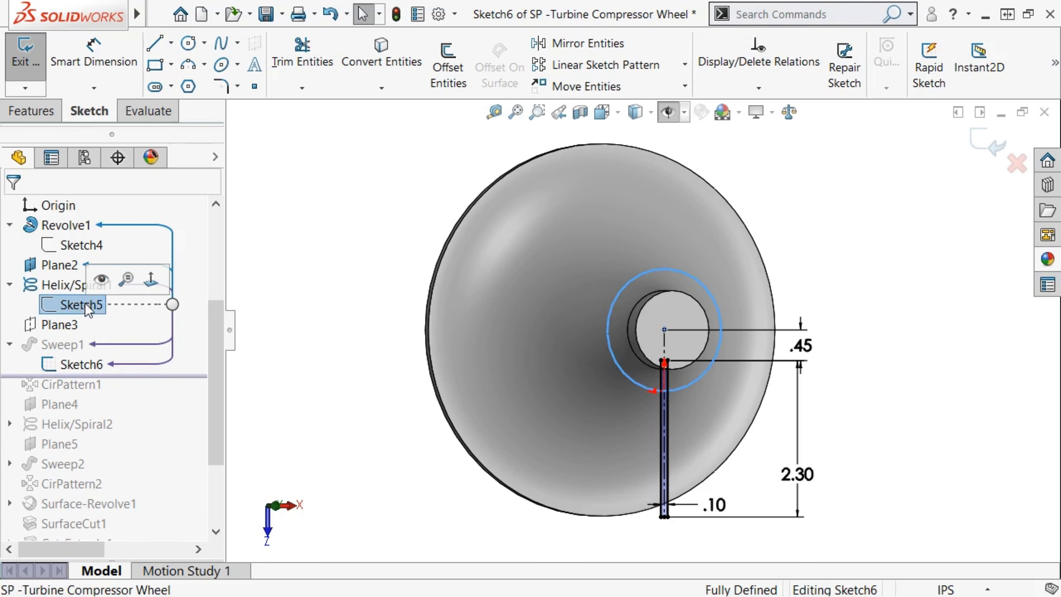
pyautogui.click(101, 288)
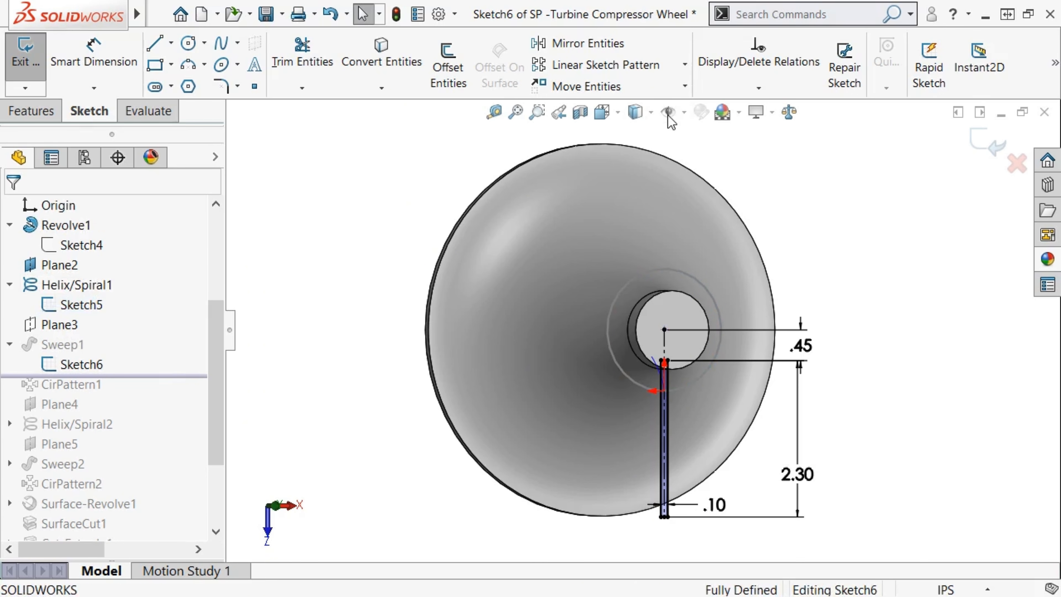
pyautogui.scroll(-3, 693, 310)
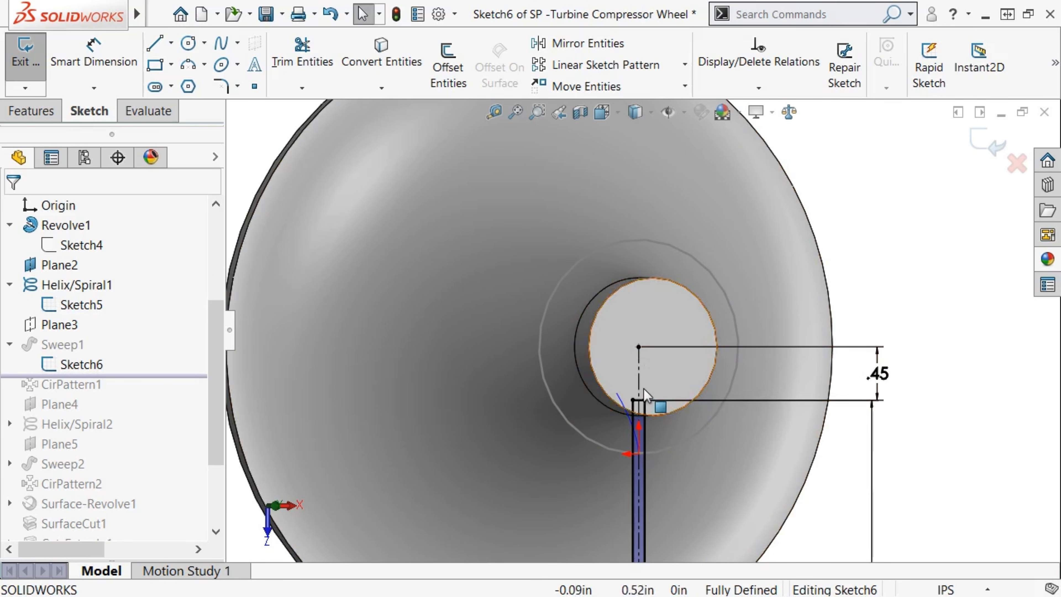
pyautogui.scroll(3, 898, 279)
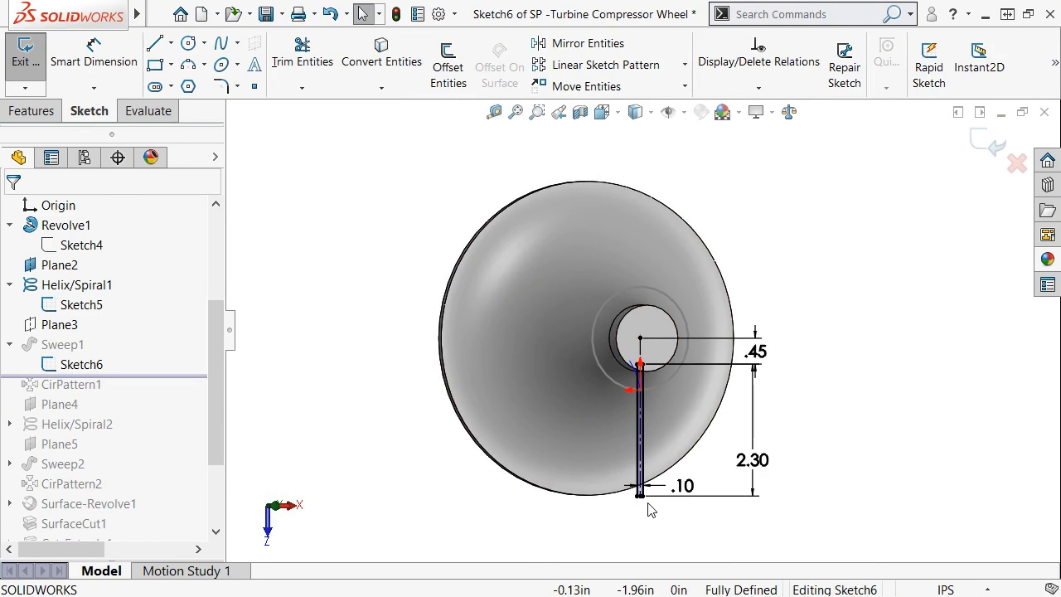
pyautogui.click(986, 145)
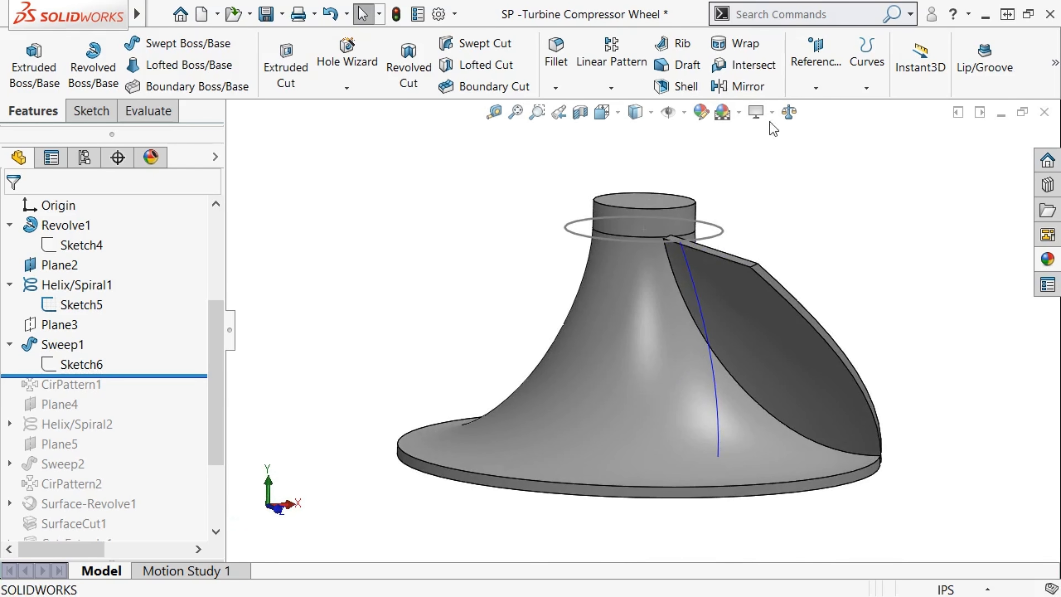
pyautogui.click(670, 113)
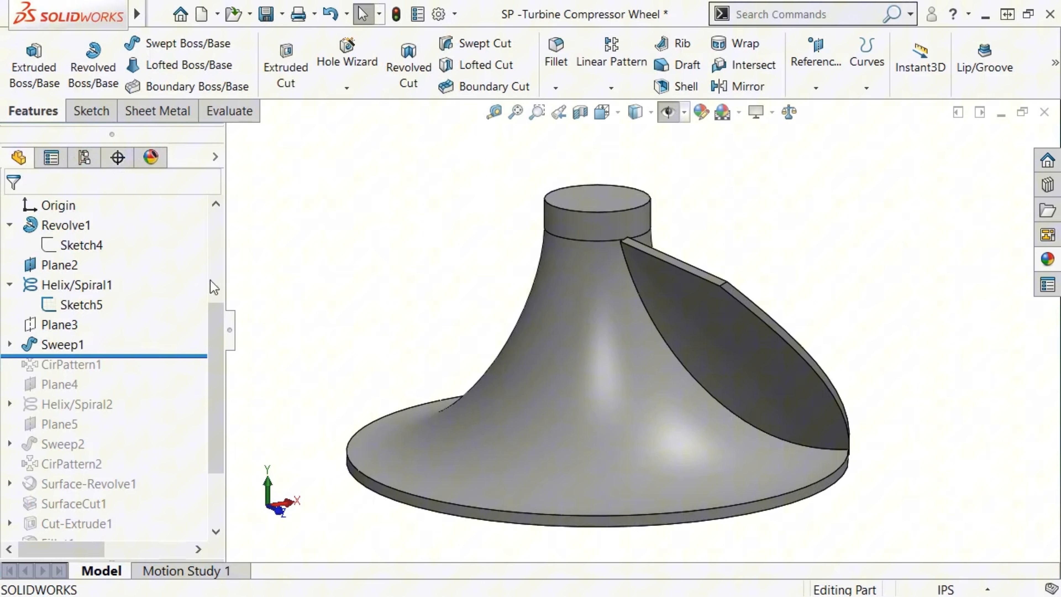
# - Open Sweep1's definition and review its profile, Sketch6, and its path, Helix/Spiral1
pyautogui.click(86, 344)
pyautogui.click(88, 301)
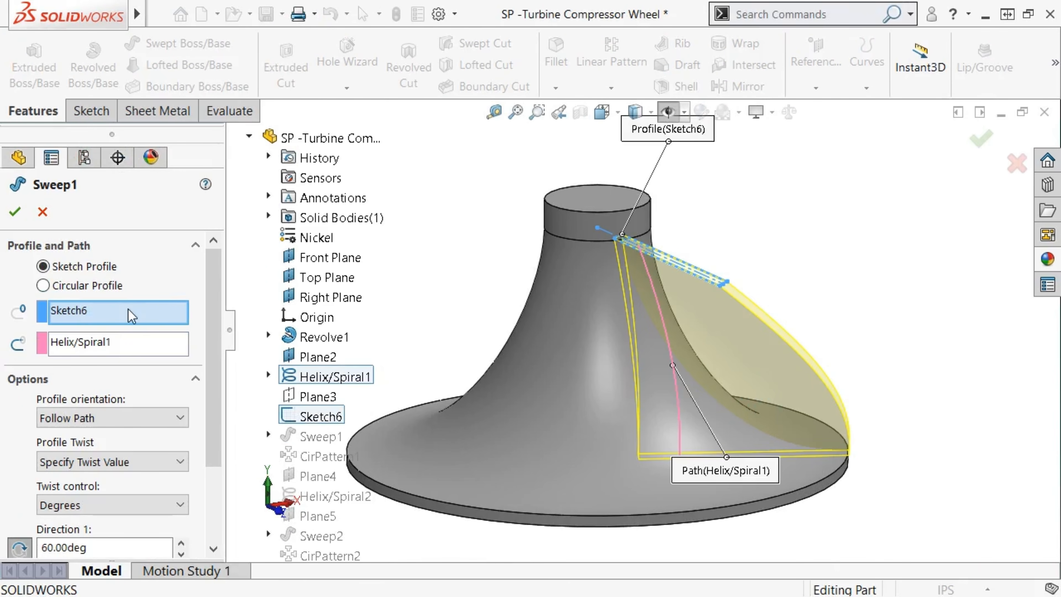
pyautogui.click(131, 317)
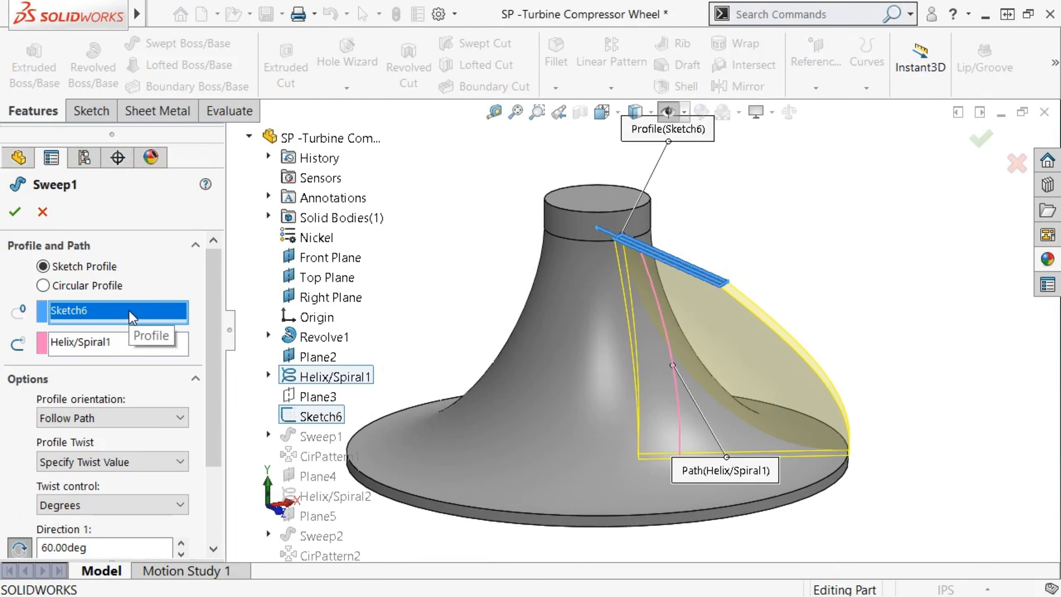
pyautogui.click(138, 349)
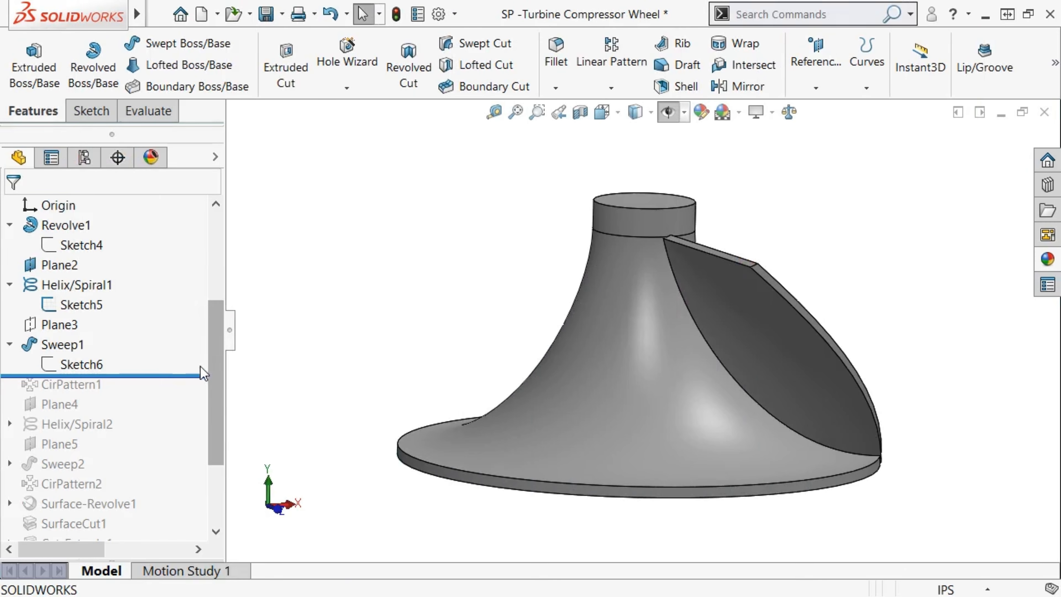
# - Roll the model forward past CirPattern1 and review its axis, spacing, instance count and patterned feature
pyautogui.moveTo(201, 368); pyautogui.dragTo(192, 387)
pyautogui.click(71, 384)
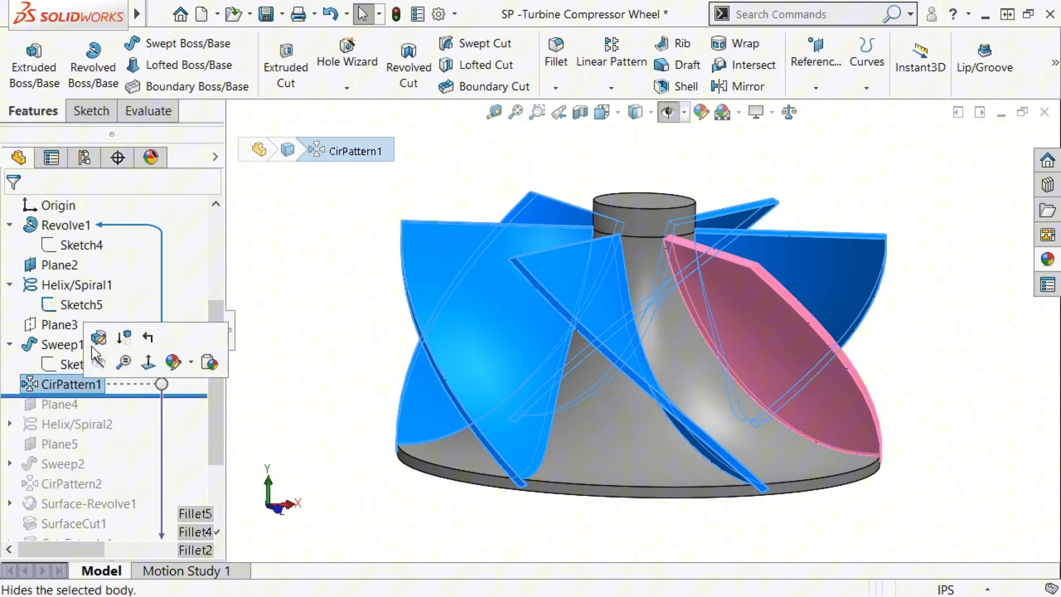
pyautogui.click(96, 361)
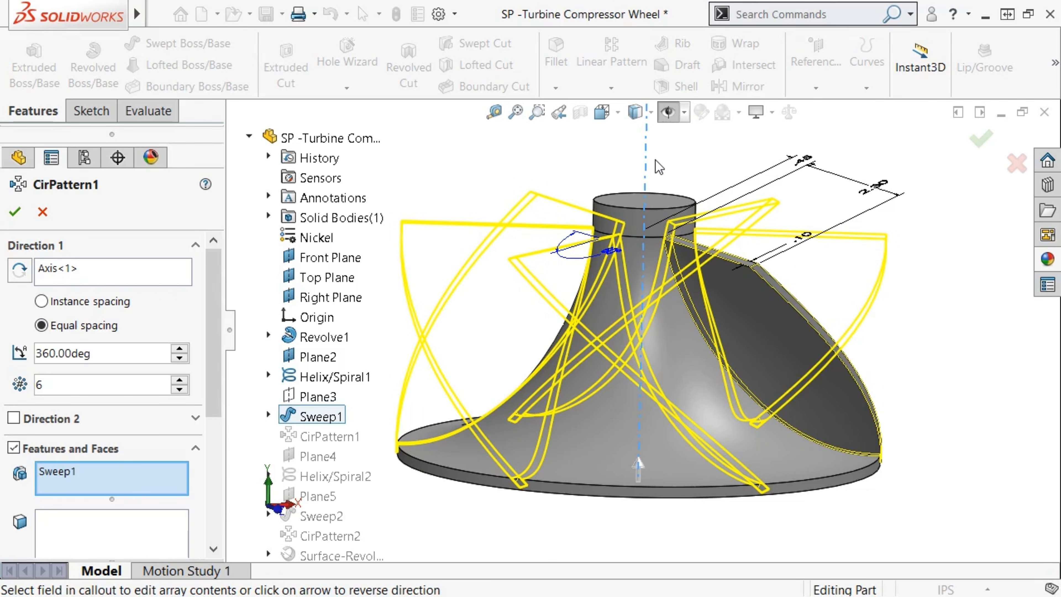
pyautogui.click(15, 211)
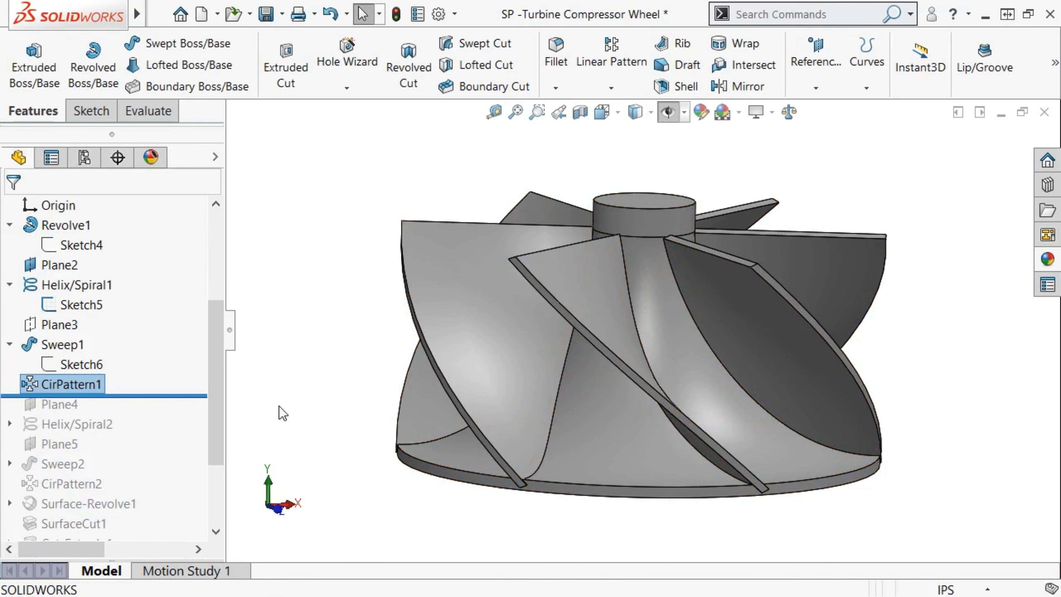
pyautogui.moveTo(685, 536); pyautogui.dragTo(654, 511, button='middle')
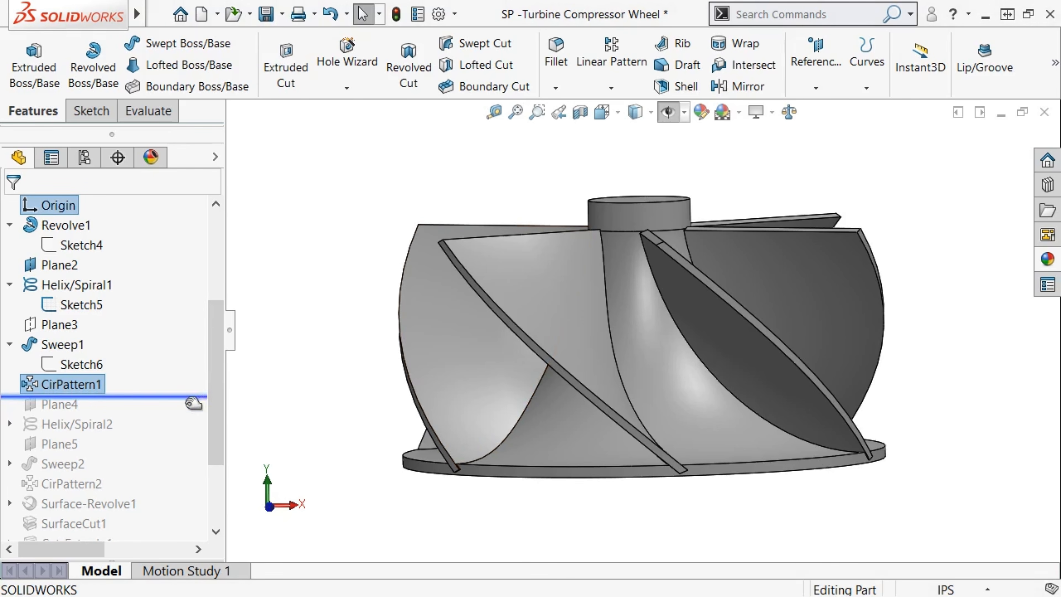
# - Roll the model forward past Plane4 and Helix/Spiral2, and examine the plane and the helix's base circle, Sketch7
pyautogui.moveTo(75, 395); pyautogui.dragTo(67, 434)
pyautogui.click(68, 405)
pyautogui.click(9, 424)
pyautogui.click(79, 444)
pyautogui.moveTo(327, 392); pyautogui.dragTo(339, 439, button='middle')
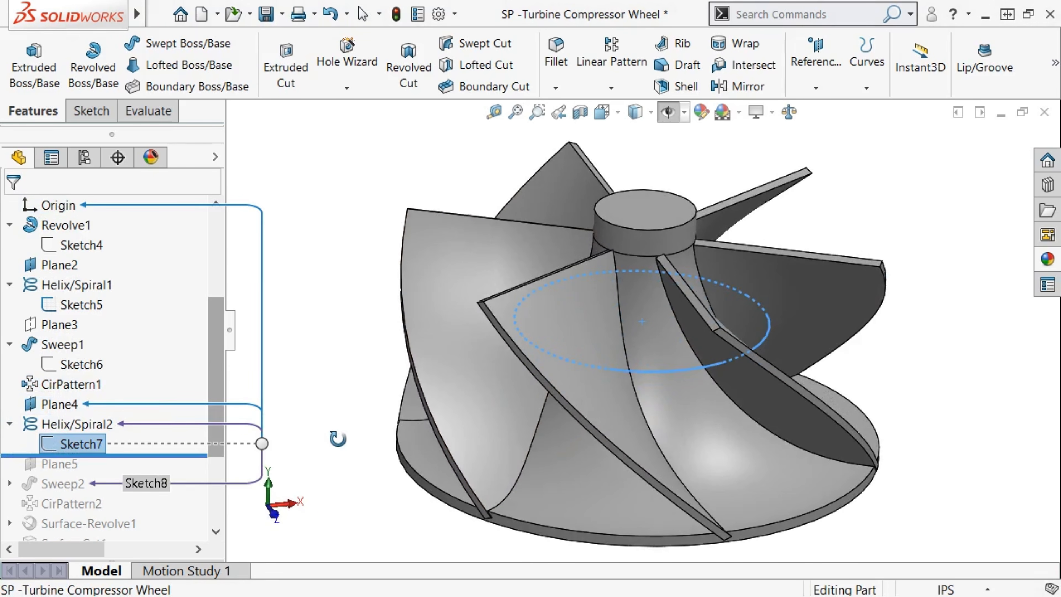
# - Review Helix/Spiral2's height and revolution parameters with its start callout moved clear of the curve, and show the hidden curves
pyautogui.click(75, 424)
pyautogui.click(97, 389)
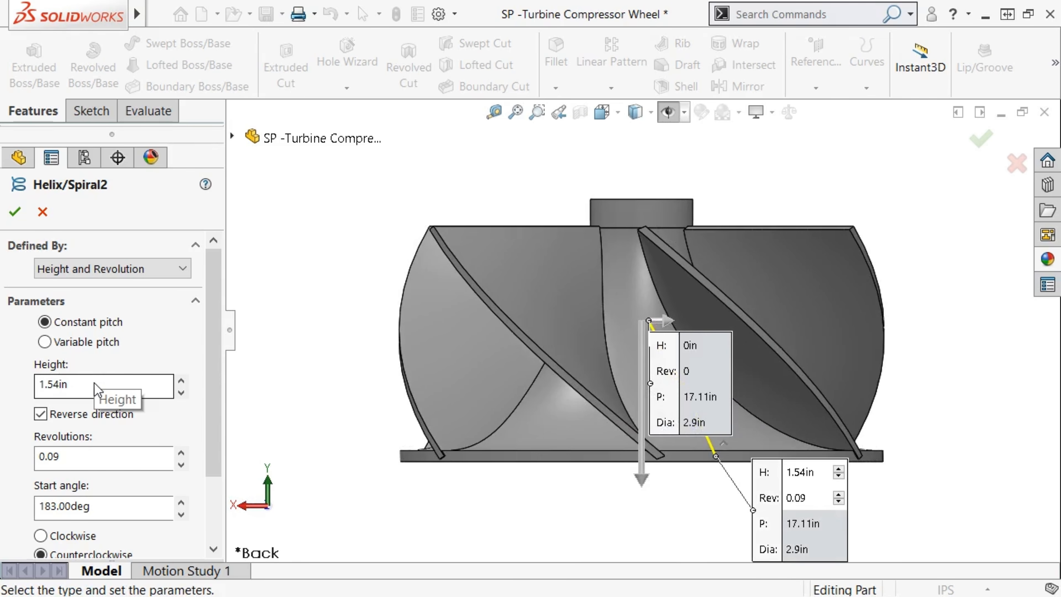
pyautogui.moveTo(703, 371); pyautogui.dragTo(832, 161)
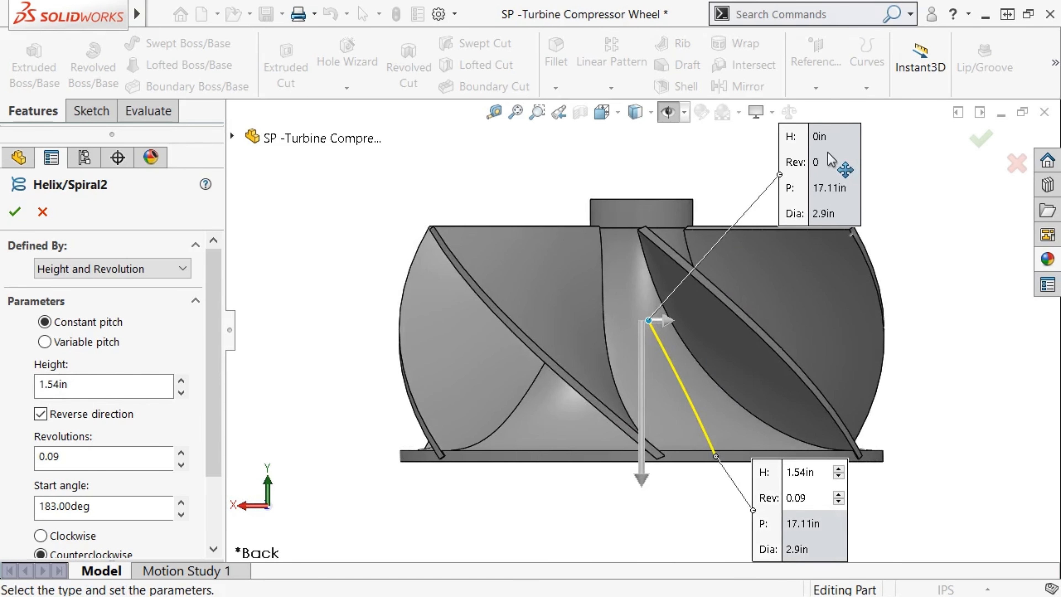
pyautogui.click(37, 208)
pyautogui.click(668, 116)
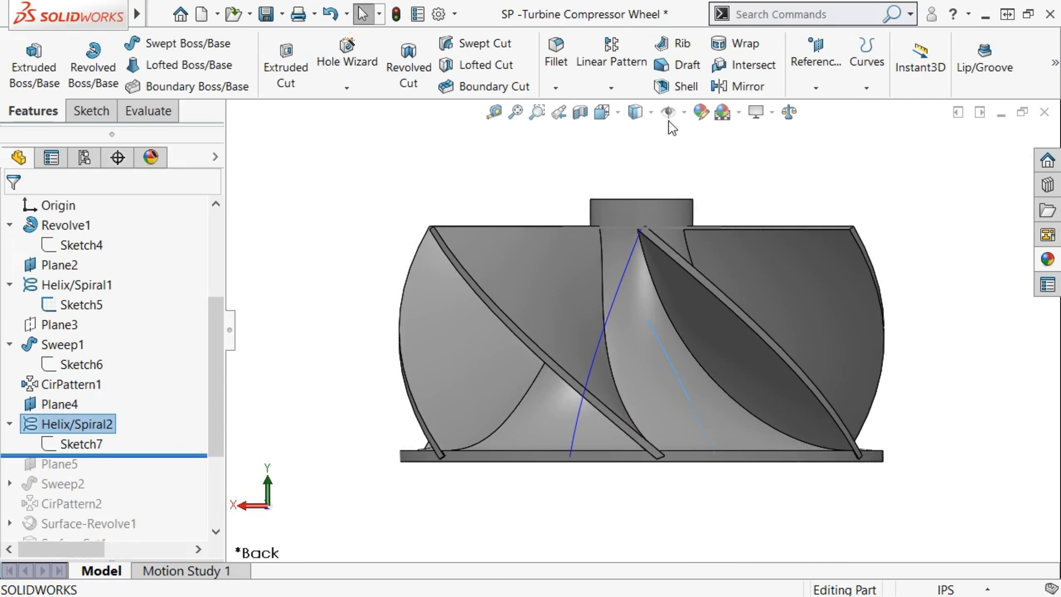
# - Roll the model forward past Plane5, review its references to the second helix and its end point, and hide all overlay types
pyautogui.moveTo(162, 457); pyautogui.dragTo(154, 471)
pyautogui.click(69, 464)
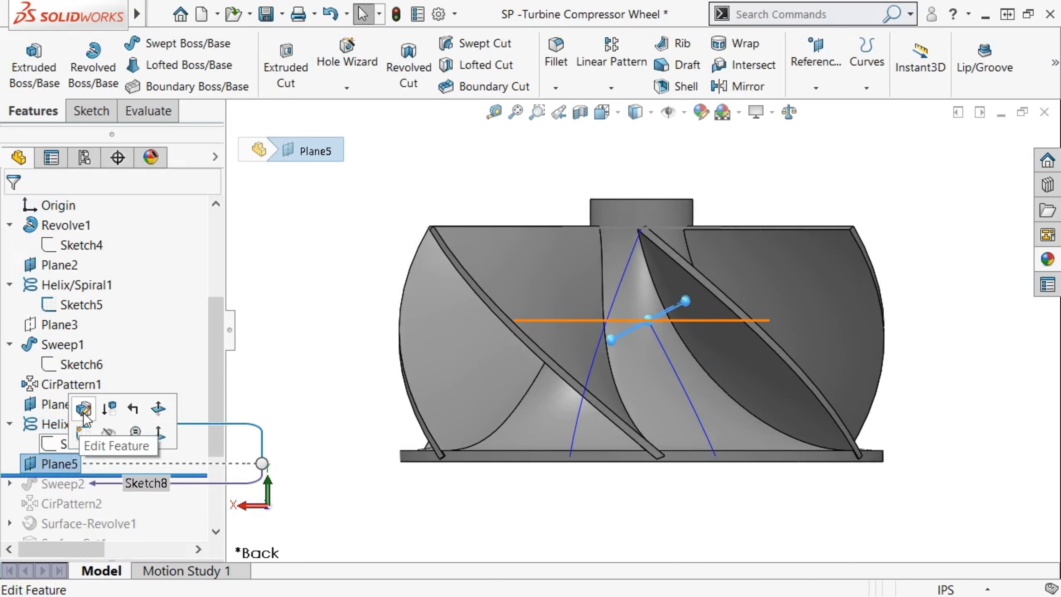
pyautogui.click(82, 412)
pyautogui.moveTo(369, 358); pyautogui.dragTo(407, 394, button='middle')
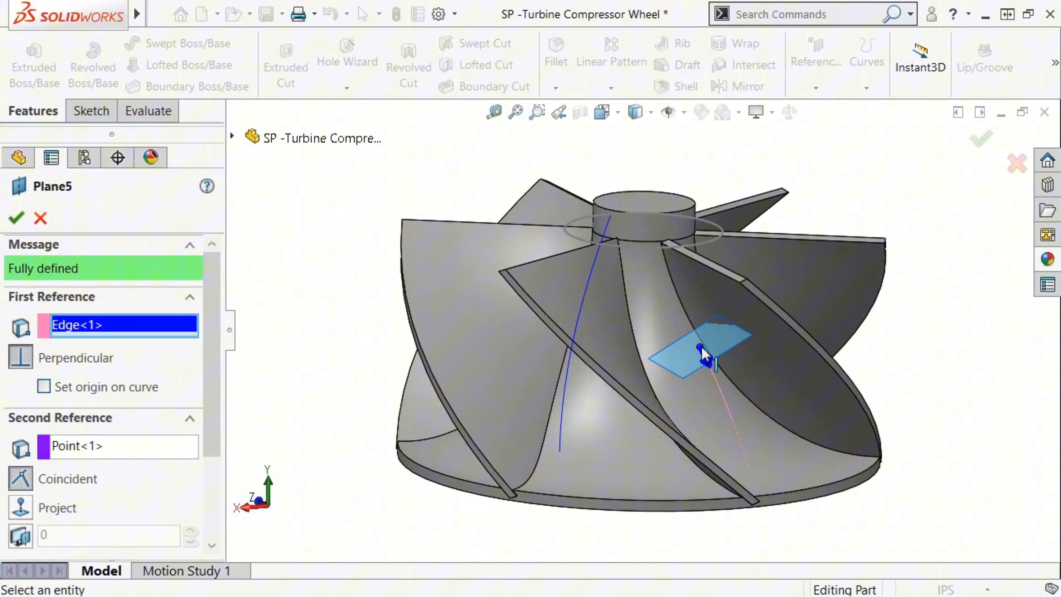
pyautogui.click(16, 218)
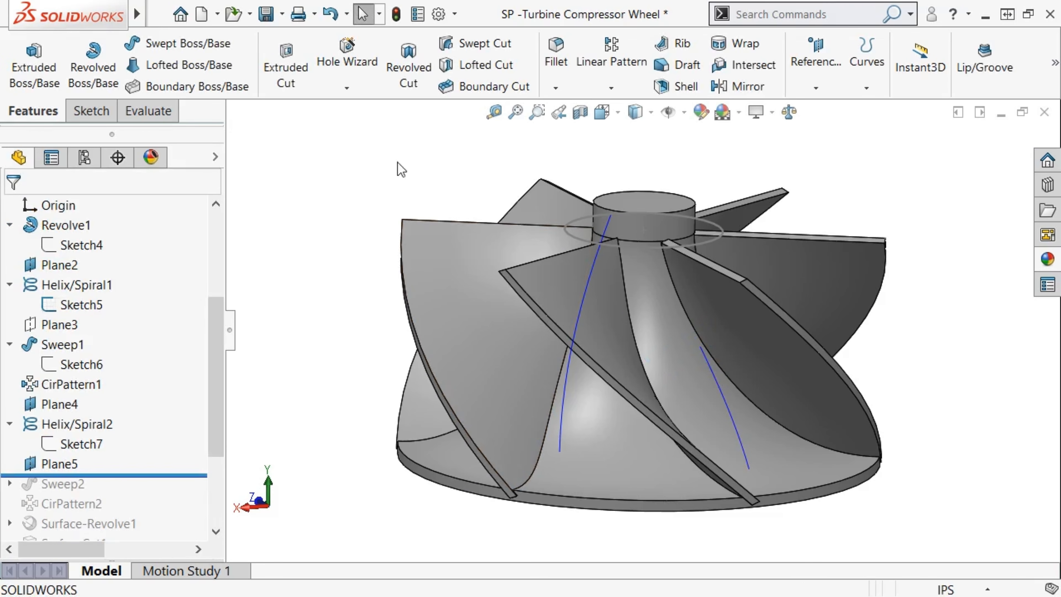
pyautogui.click(668, 119)
# - Roll the model forward past Sweep2 and review its profile, Sketch8, and its path, Helix/Spiral2
pyautogui.moveTo(167, 475); pyautogui.dragTo(177, 493)
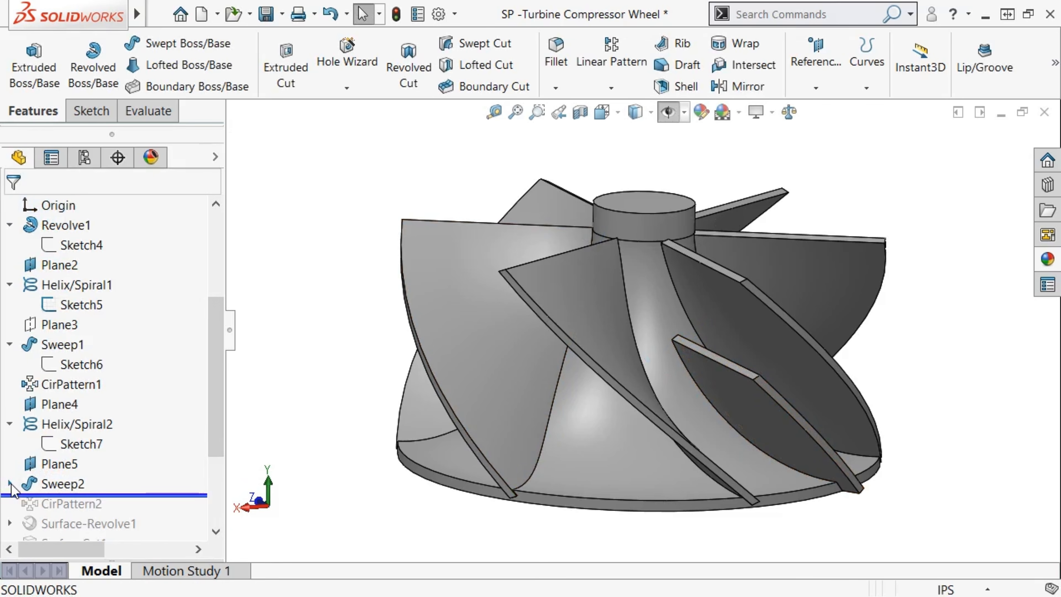
pyautogui.click(10, 483)
pyautogui.click(52, 505)
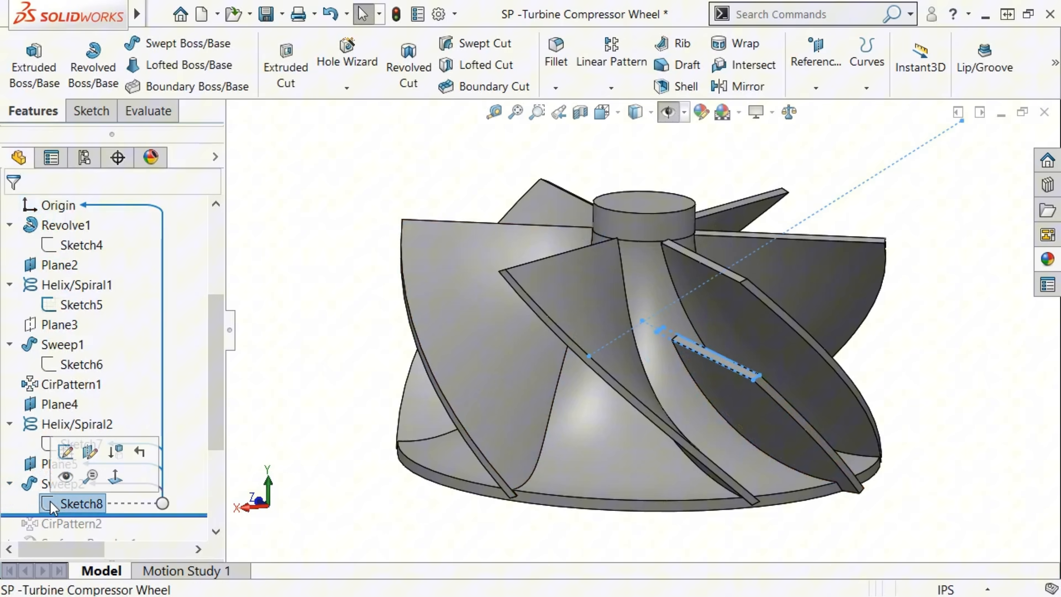
pyautogui.click(30, 484)
pyautogui.click(48, 435)
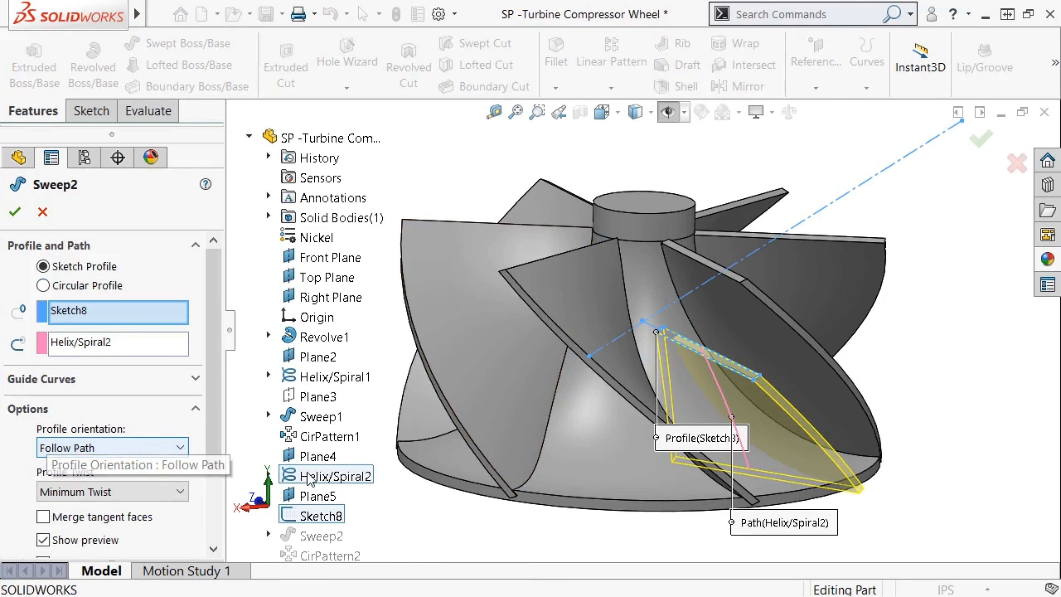
pyautogui.moveTo(610, 519); pyautogui.dragTo(635, 493, button='middle')
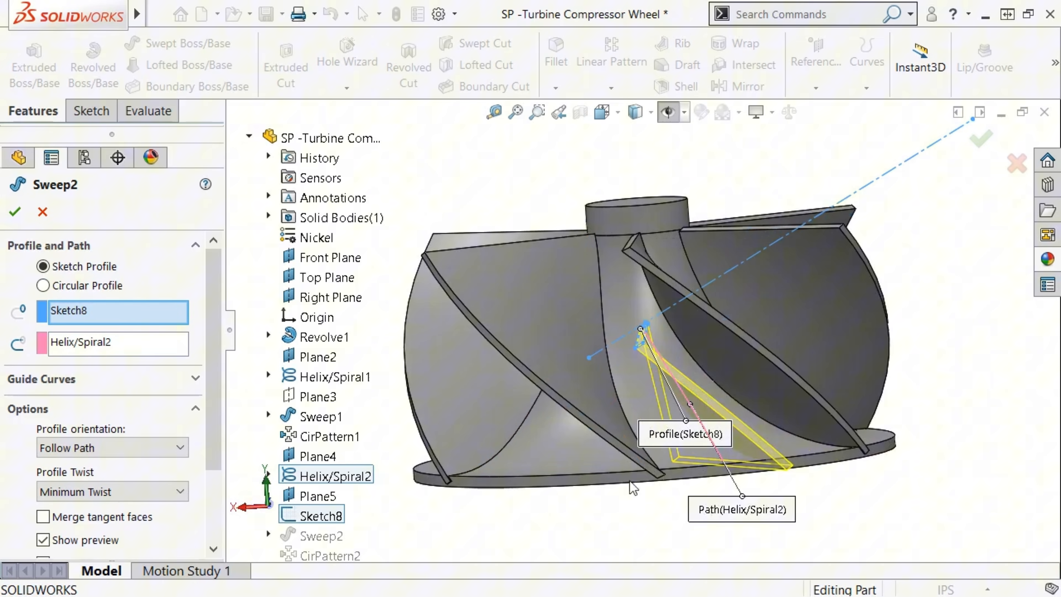
pyautogui.click(15, 211)
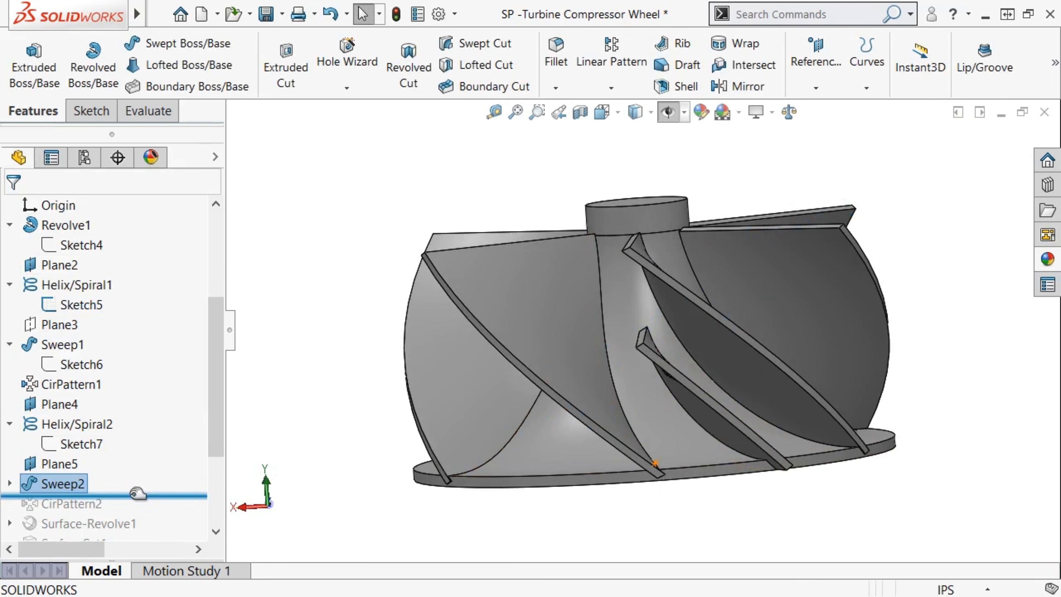
# - Roll the model forward past CirPattern2 and inspect where the patterned blades meet the hub's base rim
pyautogui.moveTo(137, 494); pyautogui.dragTo(135, 505)
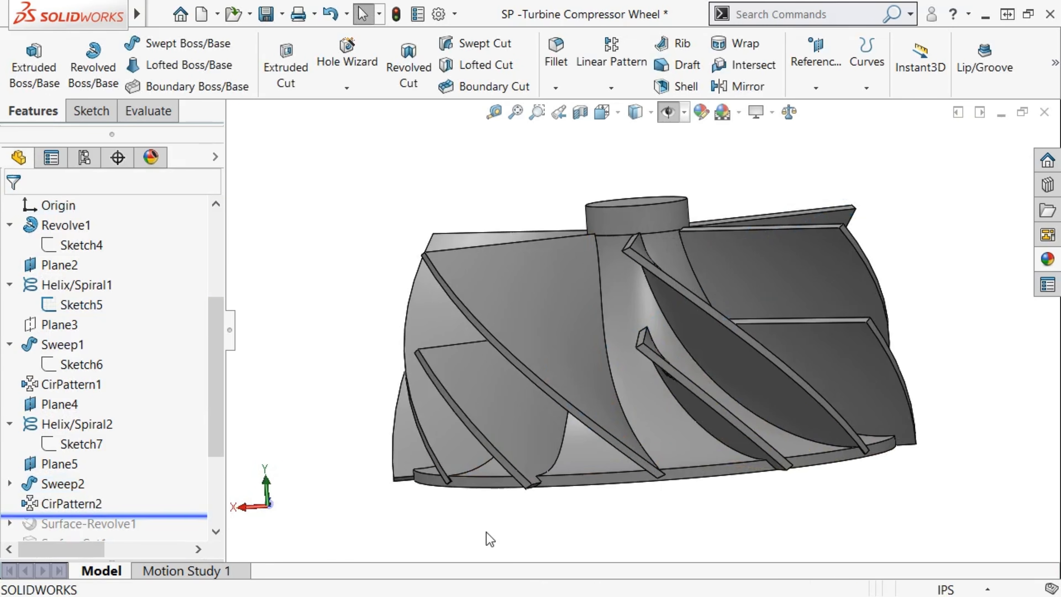
pyautogui.moveTo(486, 535); pyautogui.dragTo(614, 558, button='middle')
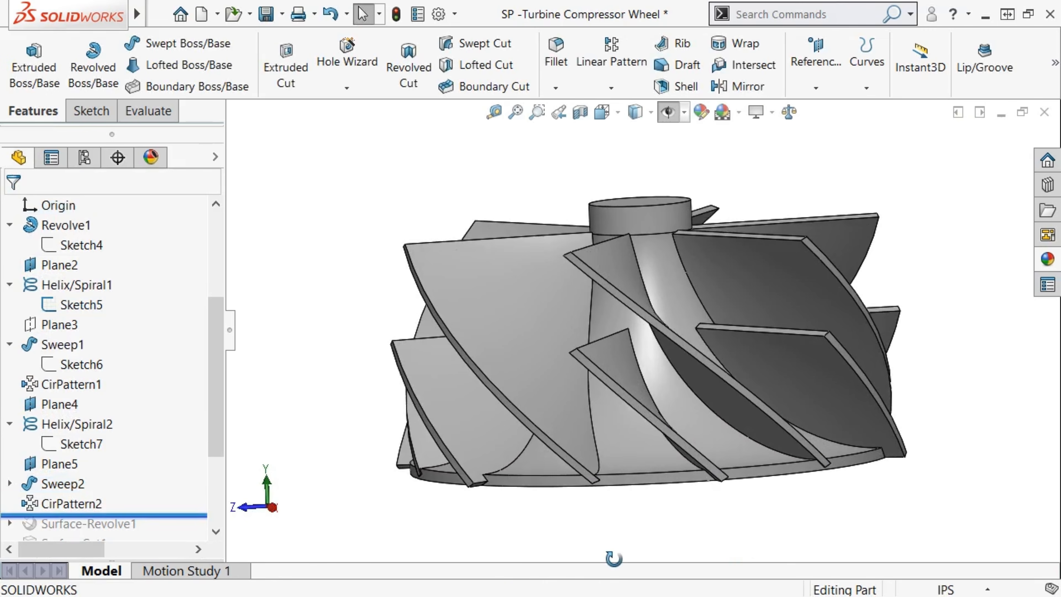
pyautogui.scroll(-5, 569, 486)
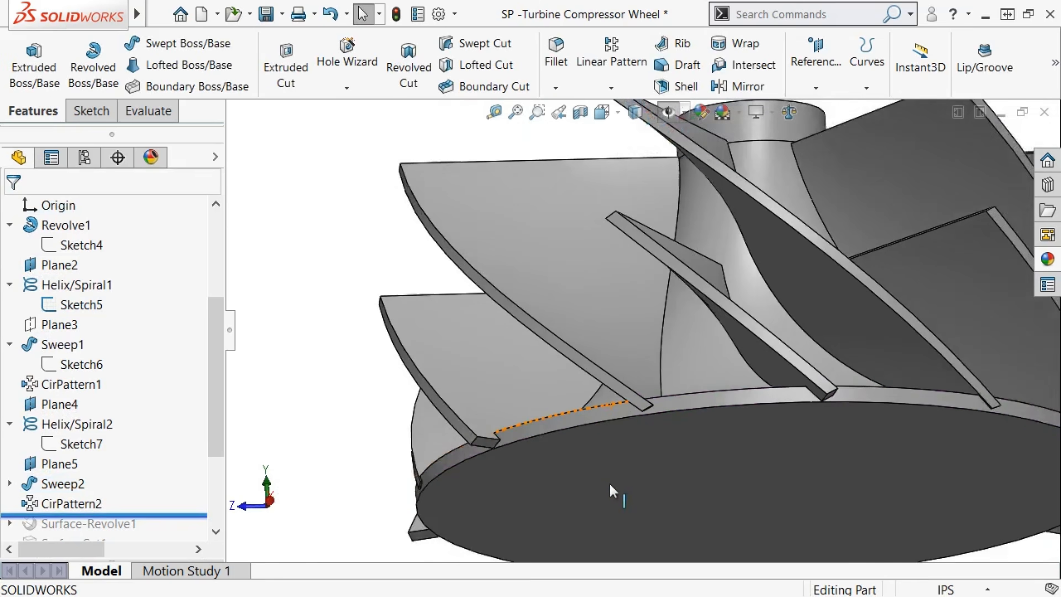
pyautogui.scroll(5, 612, 491)
pyautogui.moveTo(723, 491); pyautogui.dragTo(690, 546, button='middle')
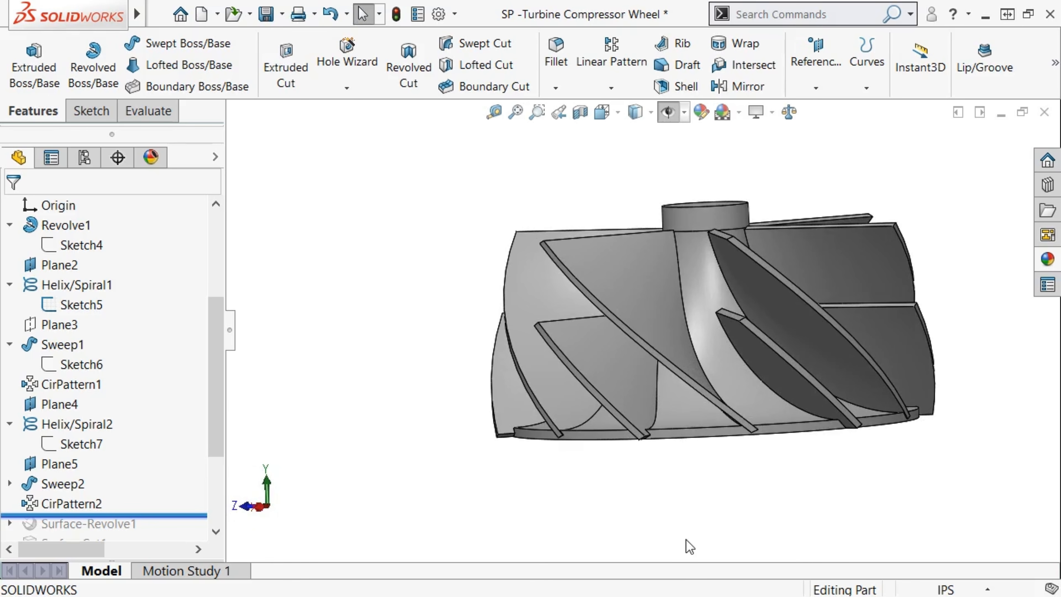
pyautogui.hotkey('ctrl', '4')
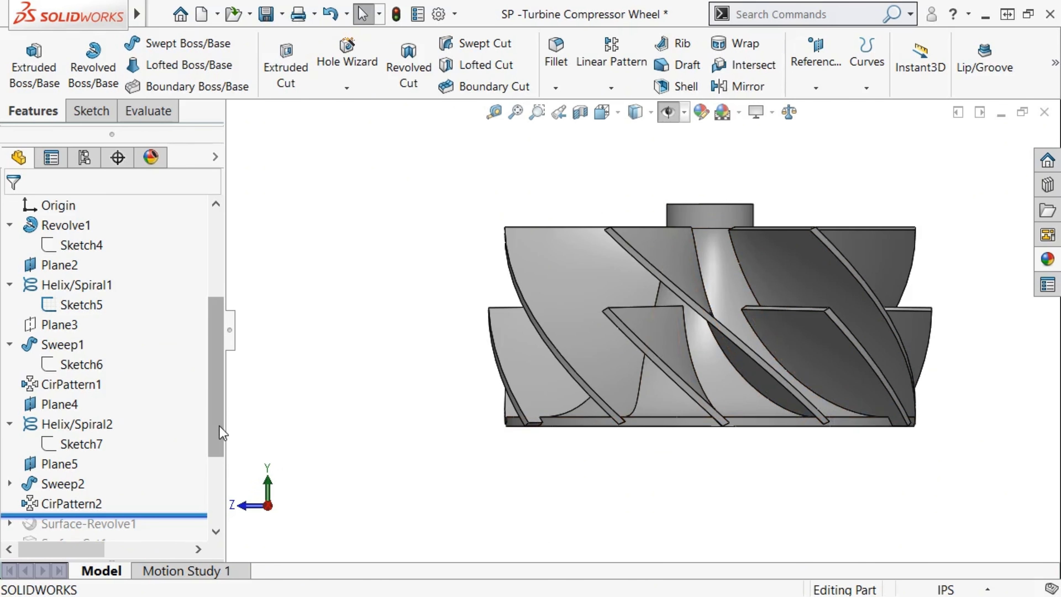
# - Roll the model forward past Surface-Revolve1 and open its profile, Sketch3, for editing
pyautogui.moveTo(219, 431); pyautogui.dragTo(215, 487)
pyautogui.moveTo(183, 396); pyautogui.dragTo(187, 413)
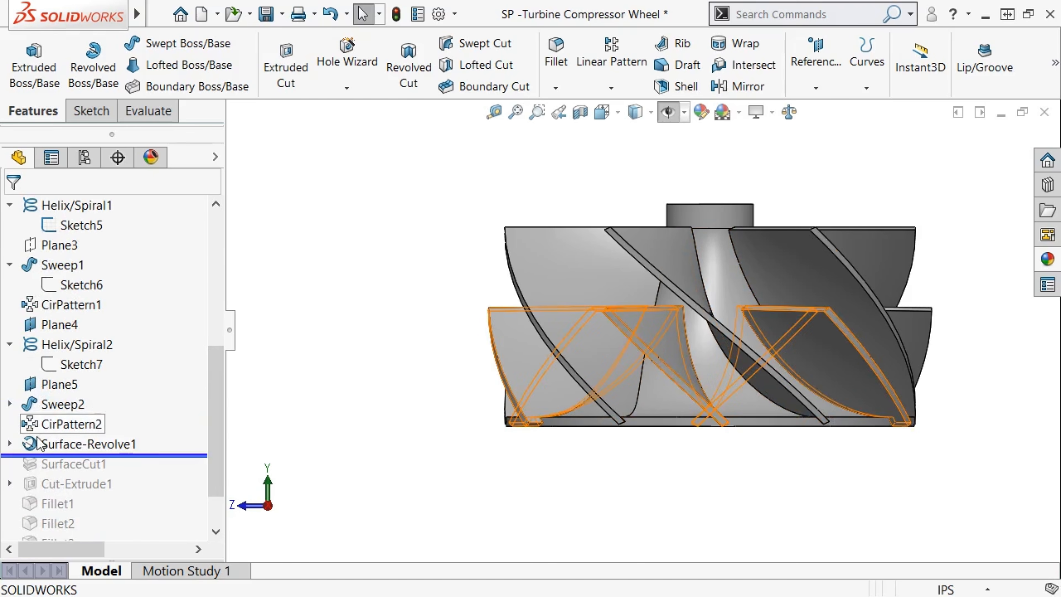
pyautogui.click(9, 443)
pyautogui.click(59, 463)
pyautogui.click(68, 413)
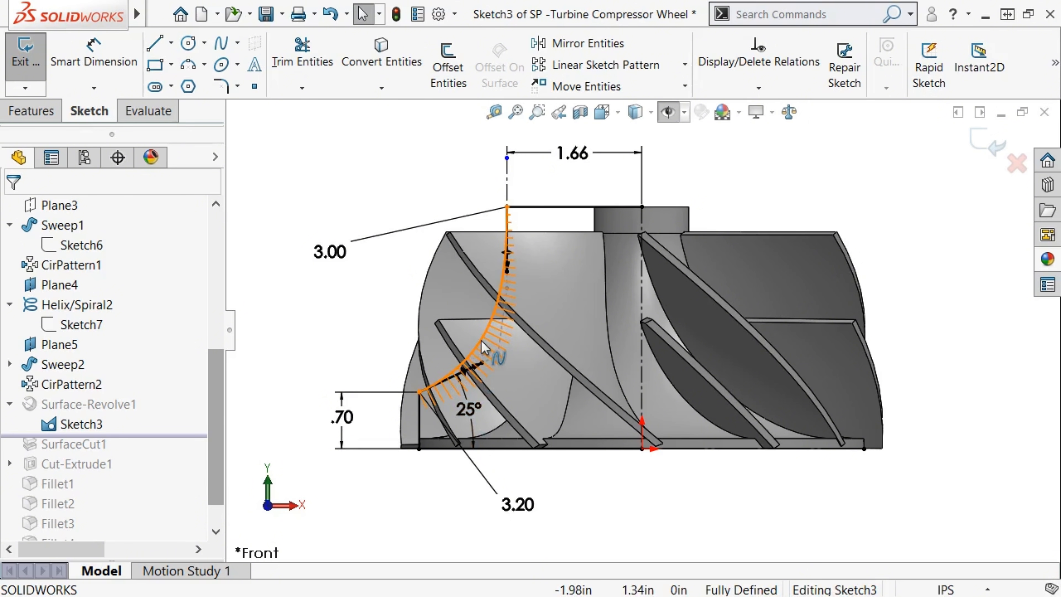
# - Try a 30° angle at the lower end of Sketch3's curve, and set the angle back to 25°
pyautogui.doubleClick(468, 410)
pyautogui.write('30')
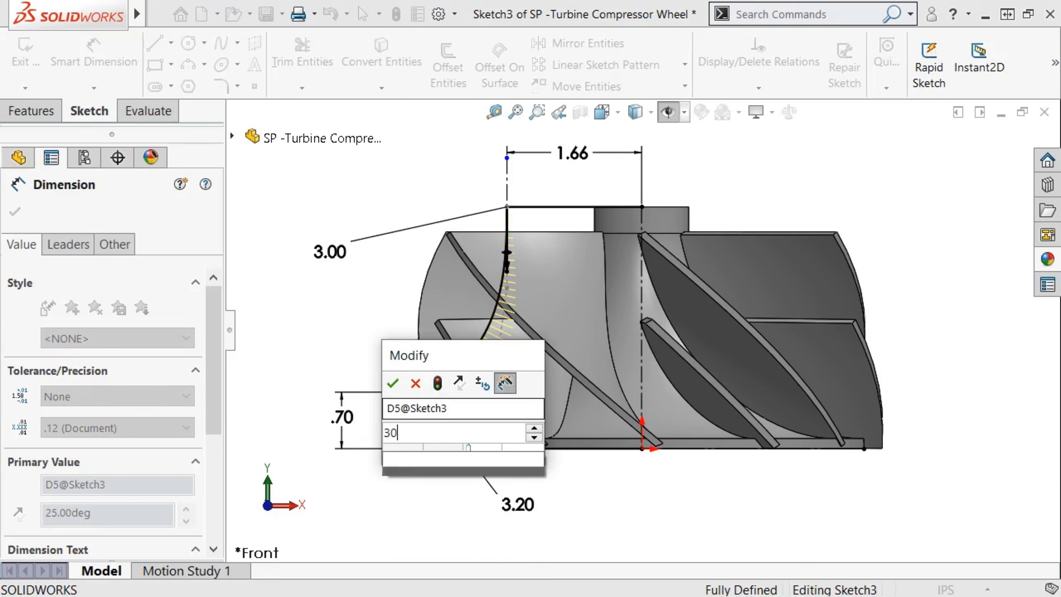
pyautogui.press('Return')
pyautogui.doubleClick(463, 408)
pyautogui.write('25')
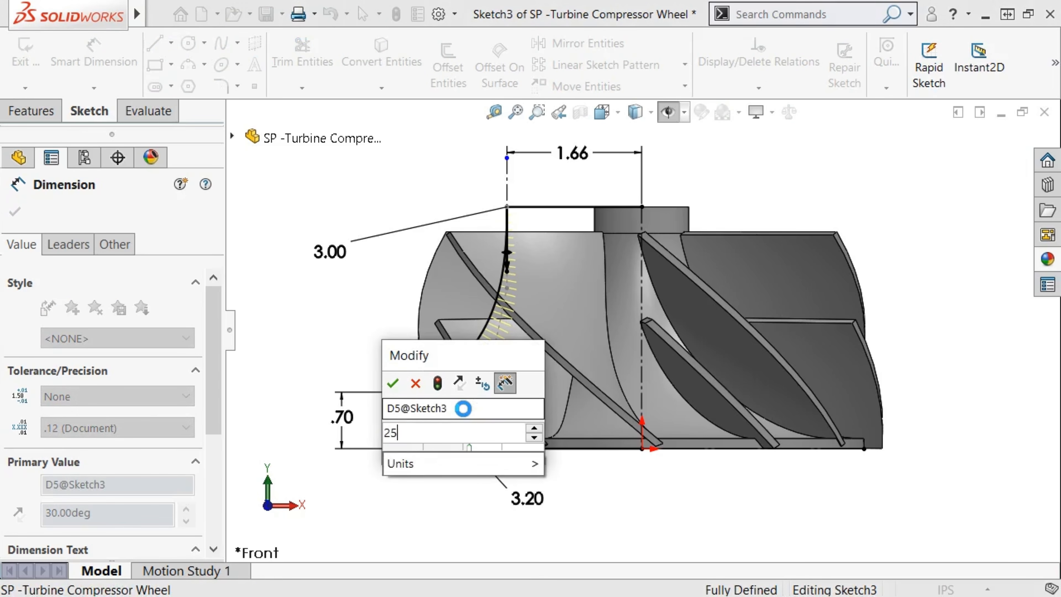
pyautogui.press('Return')
pyautogui.click(611, 495)
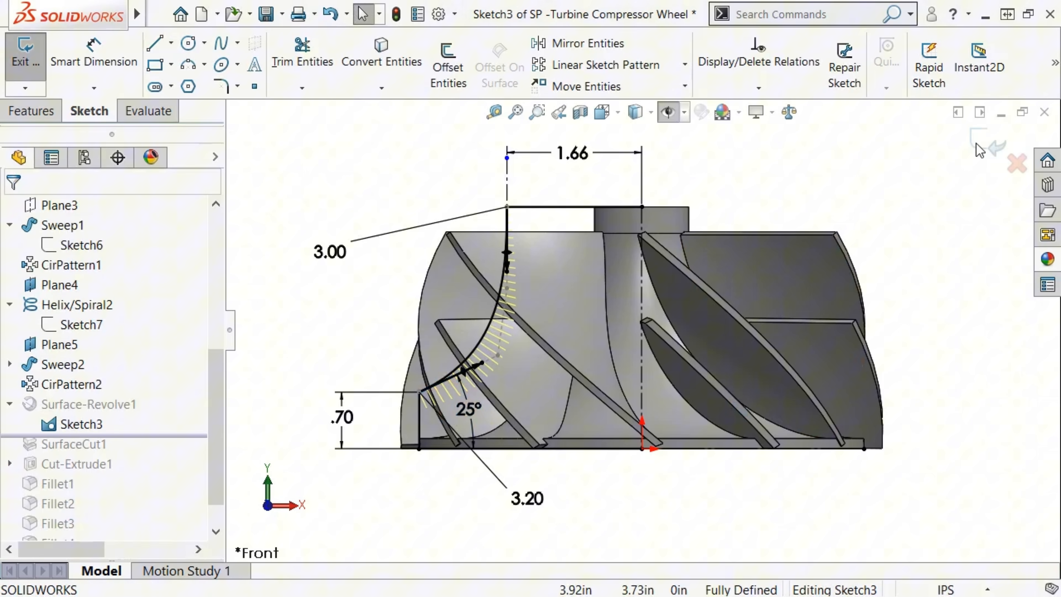
# - Exit Sketch3, show the Surface-Revolve1 surface body, and inspect it around the blades
pyautogui.click(987, 145)
pyautogui.click(192, 442)
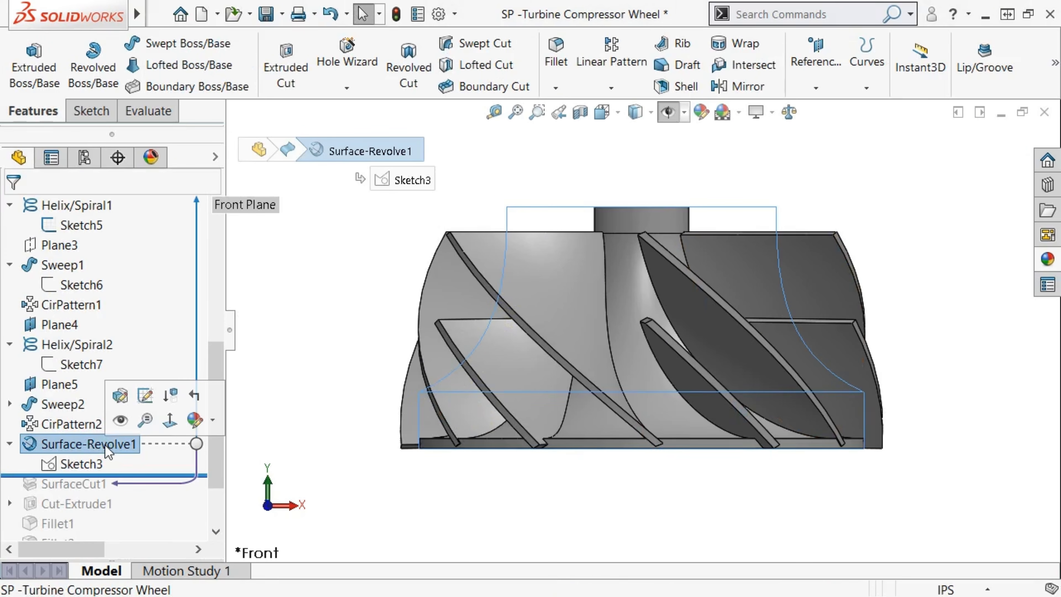
pyautogui.click(146, 396)
pyautogui.moveTo(355, 313); pyautogui.dragTo(388, 330, button='middle')
pyautogui.moveTo(388, 330); pyautogui.dragTo(319, 319, button='middle')
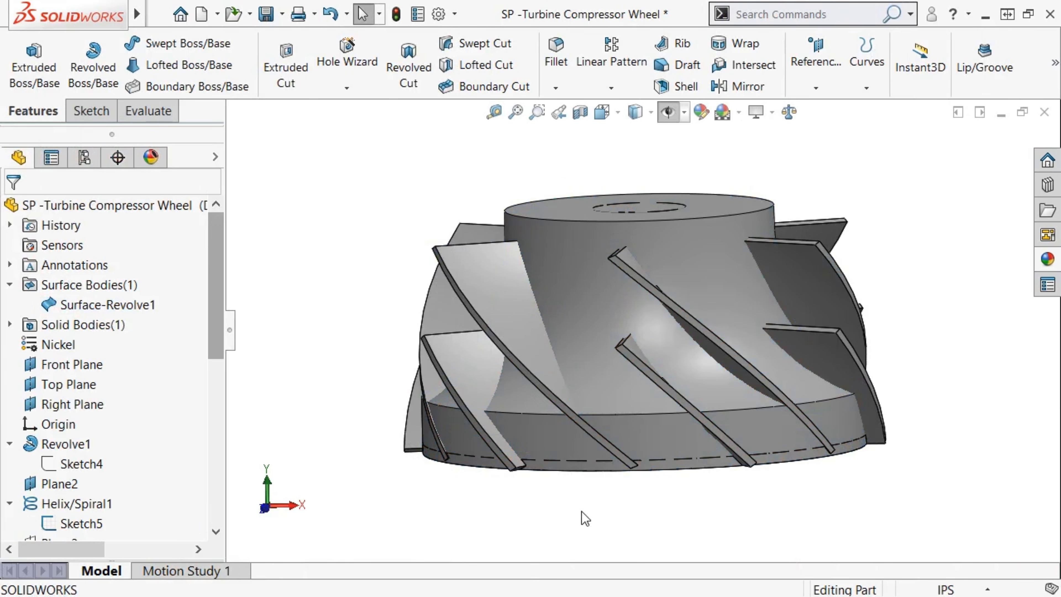
pyautogui.moveTo(586, 519); pyautogui.dragTo(635, 504, button='middle')
# - Roll the model forward past SurfaceCut1 and review its cutting surface, Surface-Revolve1, and cut direction
pyautogui.moveTo(222, 332); pyautogui.dragTo(221, 501)
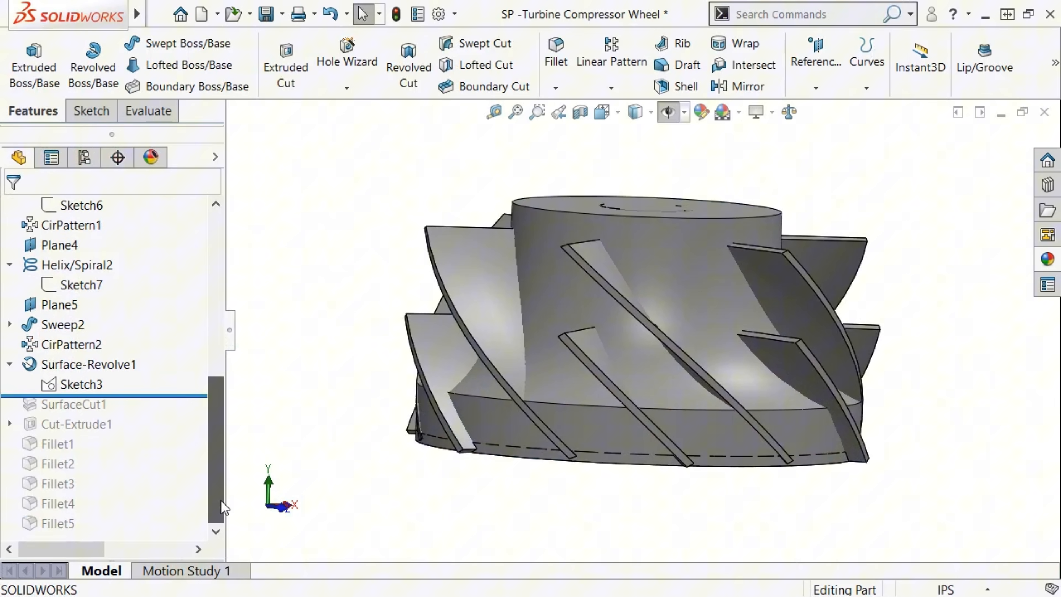
pyautogui.moveTo(175, 395); pyautogui.dragTo(177, 413)
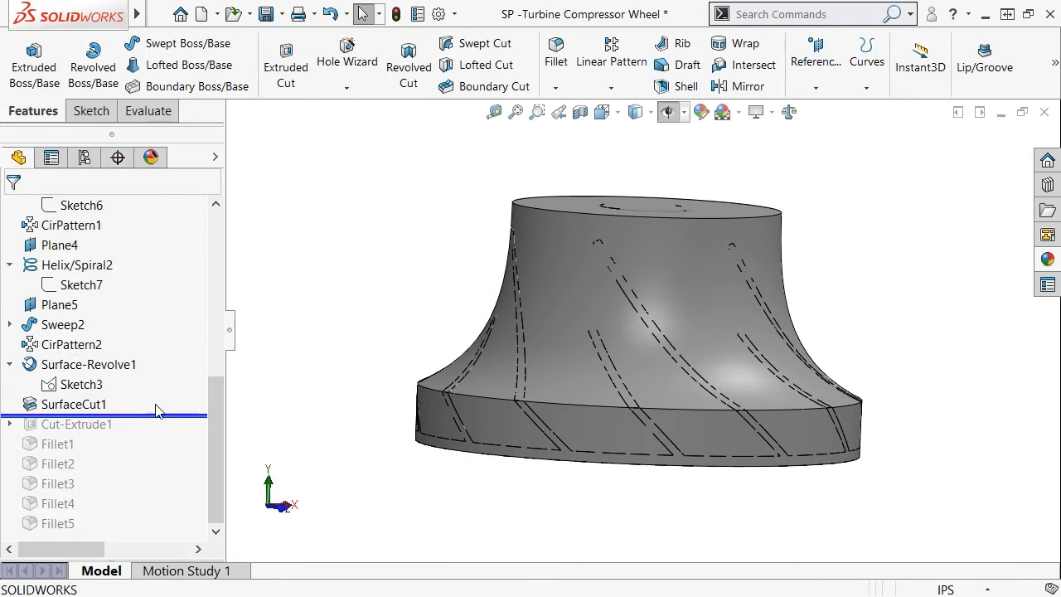
pyautogui.click(95, 402)
pyautogui.click(103, 357)
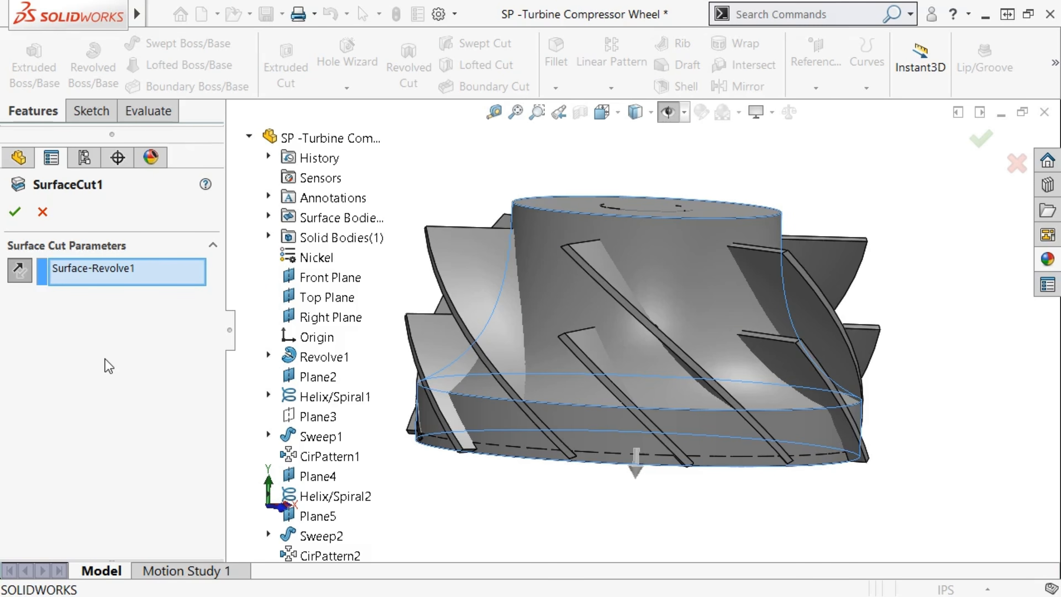
pyautogui.click(15, 211)
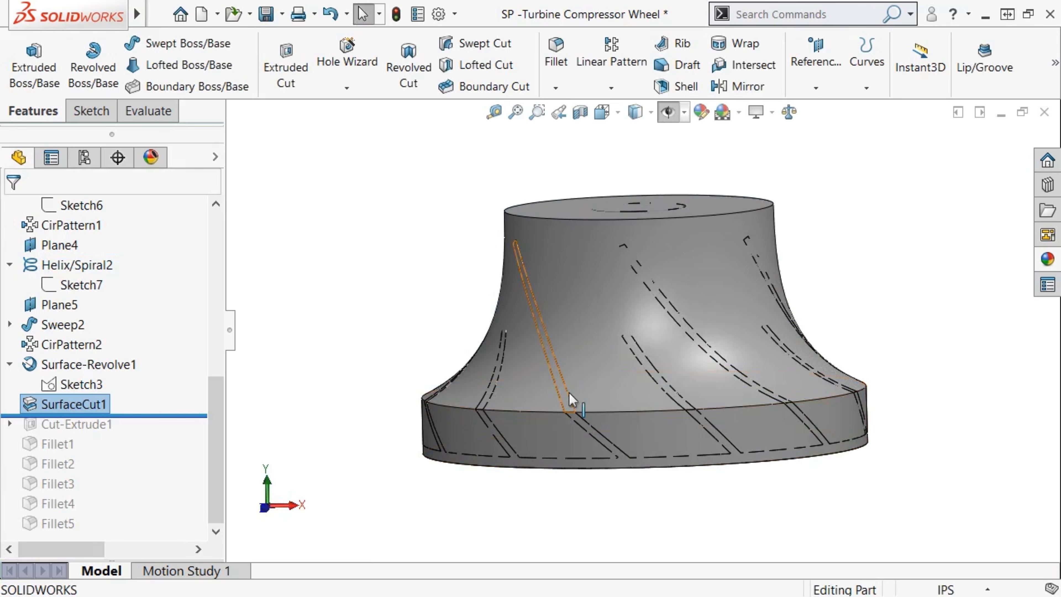
# - Hide the Surface-Revolve1 surface body covering the wheel and inspect the trimmed blade edges
pyautogui.click(592, 373)
pyautogui.click(661, 331)
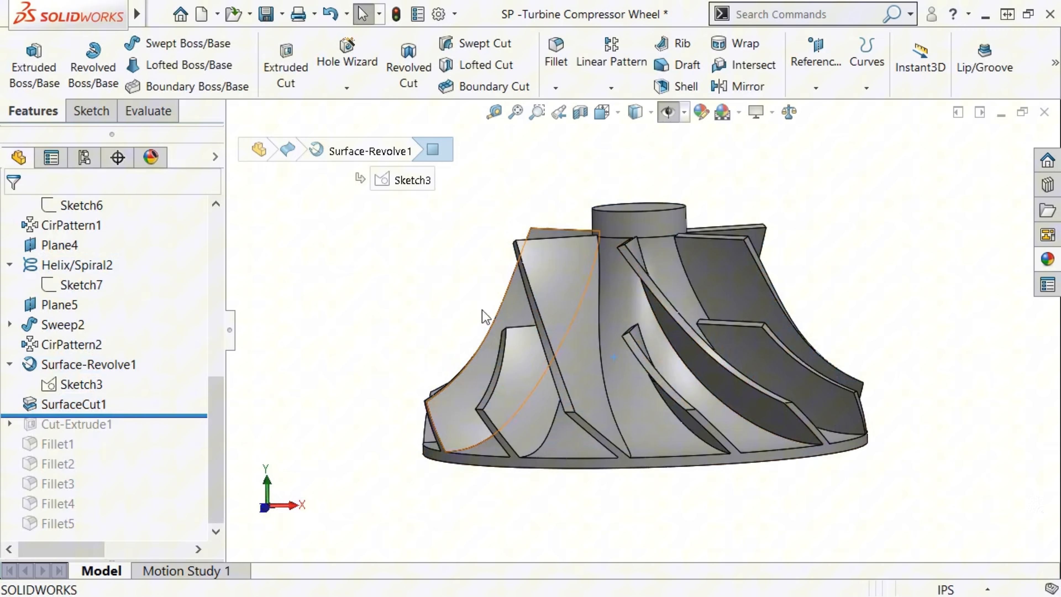
pyautogui.scroll(-5, 658, 472)
pyautogui.moveTo(642, 463)
pyautogui.mouseDown(button='middle')
pyautogui.moveTo(606, 464)
pyautogui.moveTo(623, 469)
pyautogui.mouseUp(button='middle')
pyautogui.hotkey('ctrl', '1')
pyautogui.press('f')
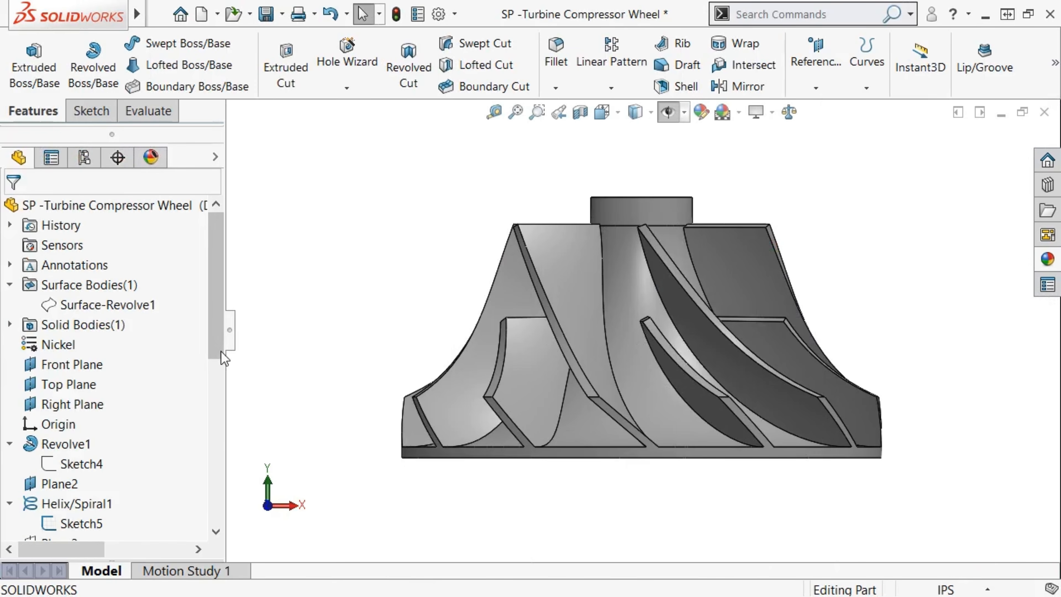
# - Roll the model forward past Cut-Extrude1 and all the fillets to the end of the feature history
pyautogui.moveTo(221, 351); pyautogui.dragTo(218, 482)
pyautogui.click(218, 482)
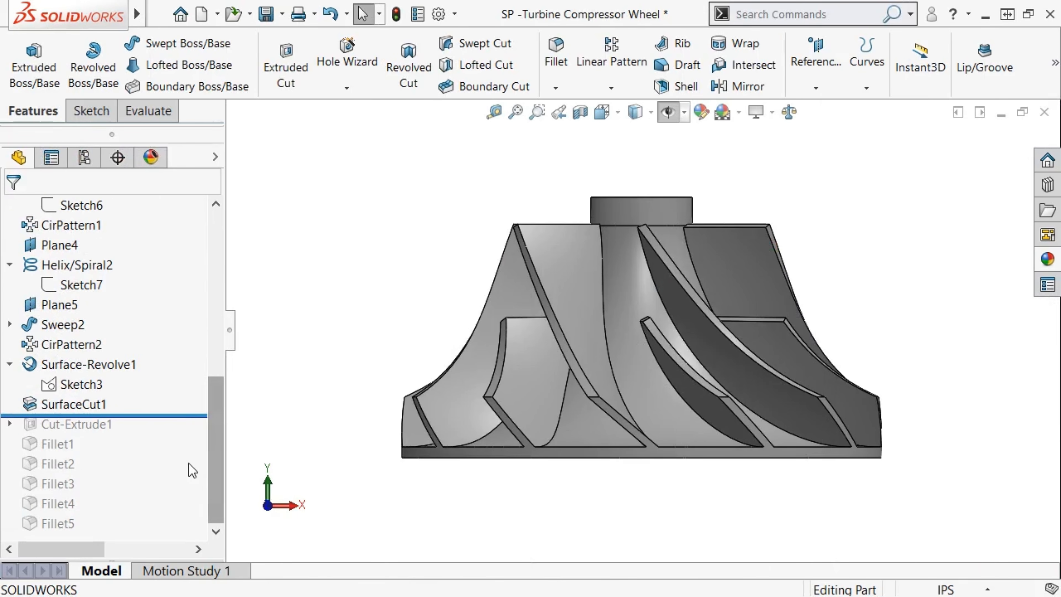
pyautogui.moveTo(197, 415); pyautogui.dragTo(178, 528)
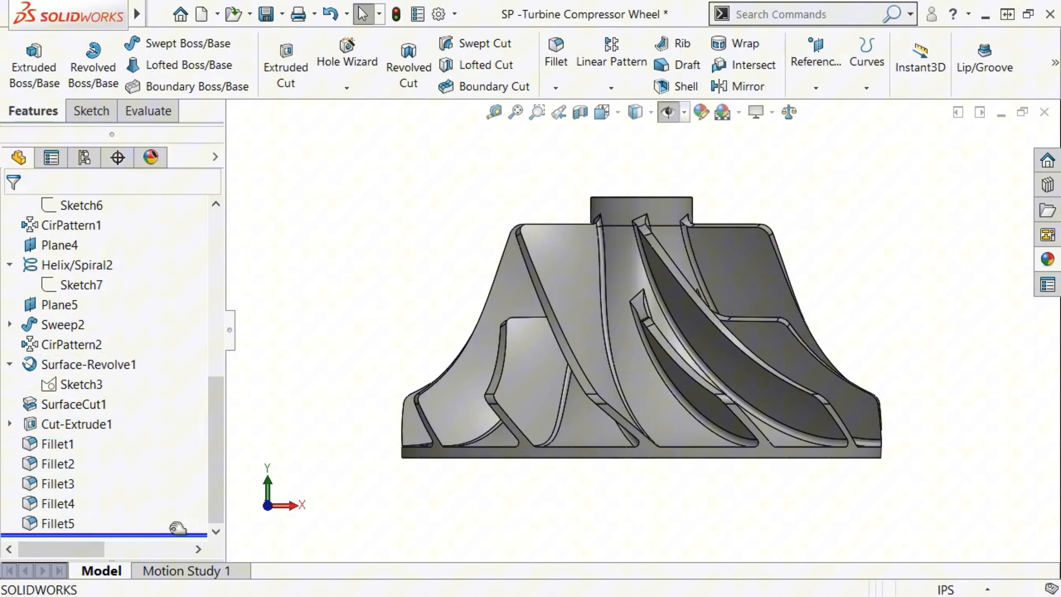
# - Review the Cut-Extrude1 bore and highlight Fillet1 through Fillet5 together, examining the rounded blade edges on the finished wheel
pyautogui.moveTo(392, 271); pyautogui.dragTo(363, 473, button='middle')
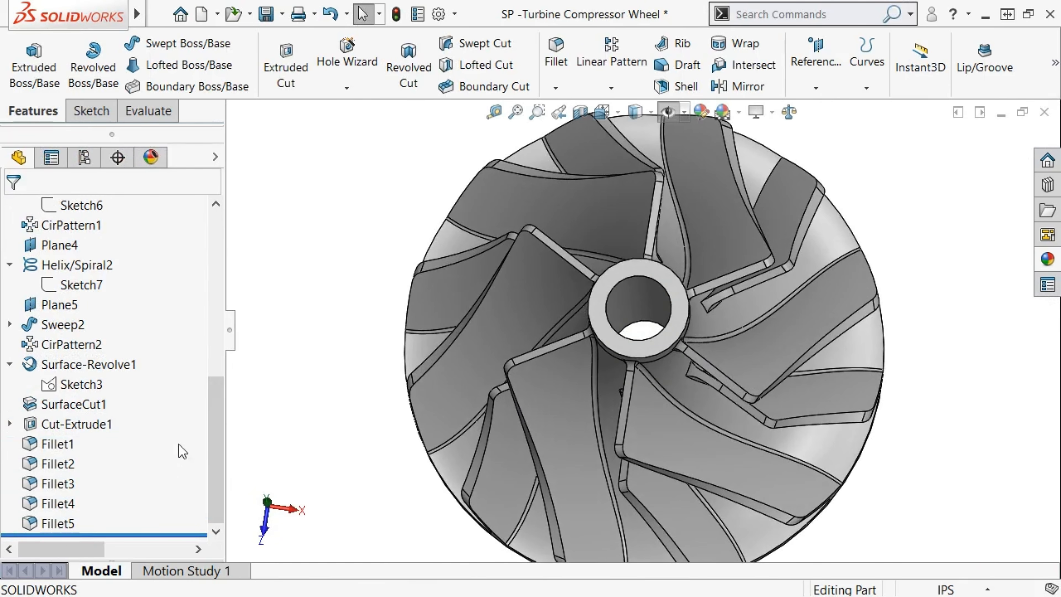
pyautogui.click(98, 420)
pyautogui.click(59, 443)
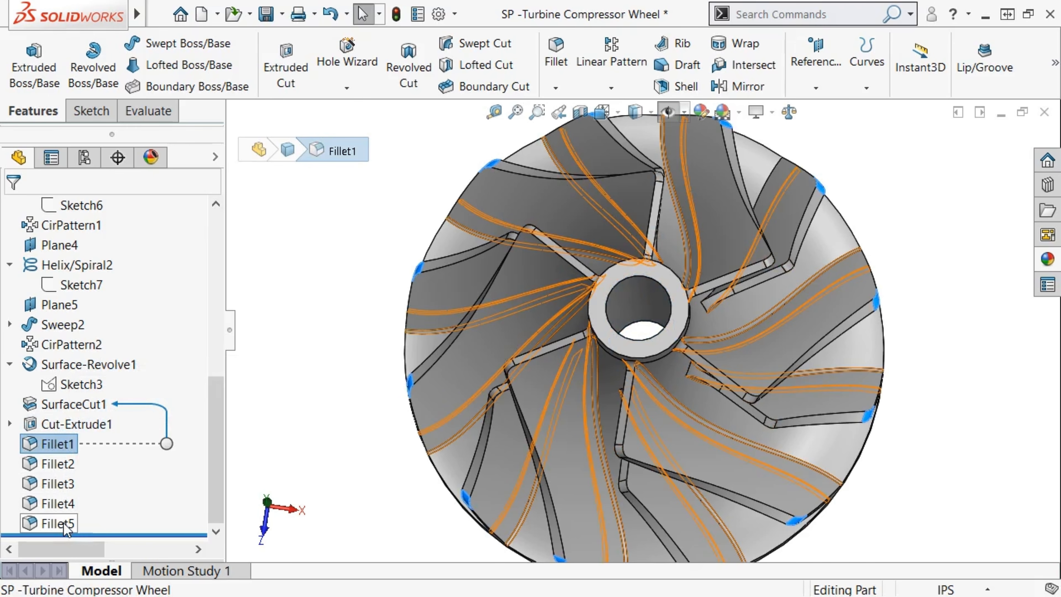
pyautogui.keyDown('shift'); pyautogui.click(63, 523); pyautogui.keyUp('shift')
pyautogui.moveTo(387, 480); pyautogui.dragTo(411, 377, button='middle')
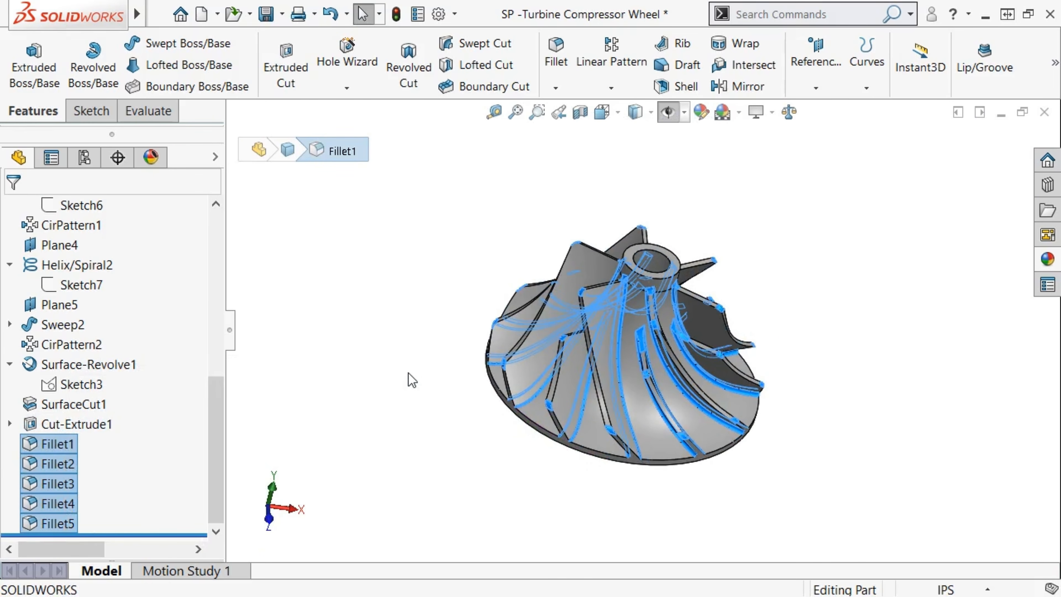
pyautogui.click(410, 377)
pyautogui.hotkey('ctrl', '1')
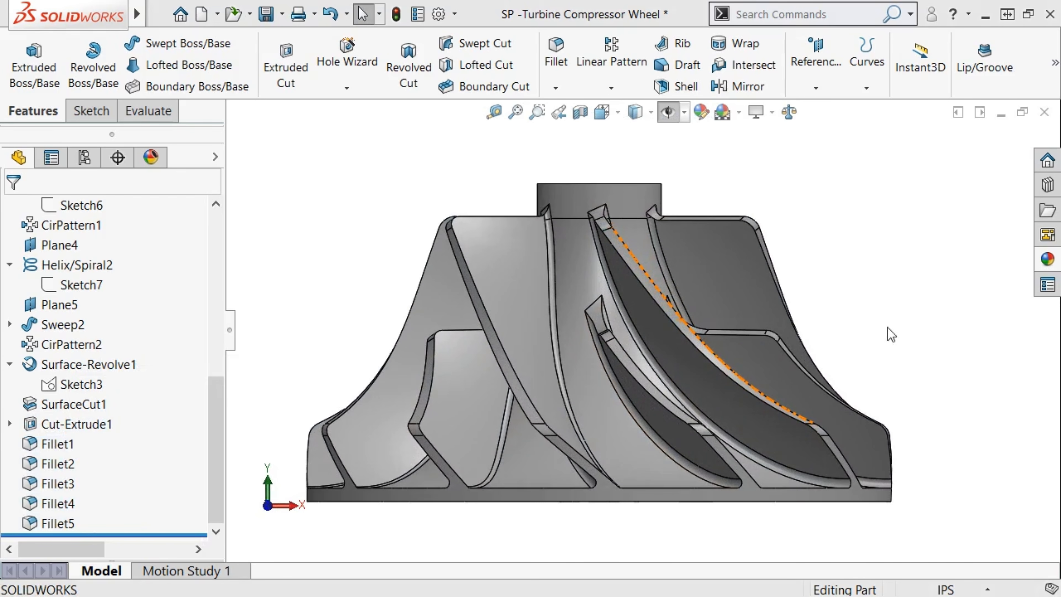
pyautogui.moveTo(888, 332); pyautogui.dragTo(937, 397, button='middle')
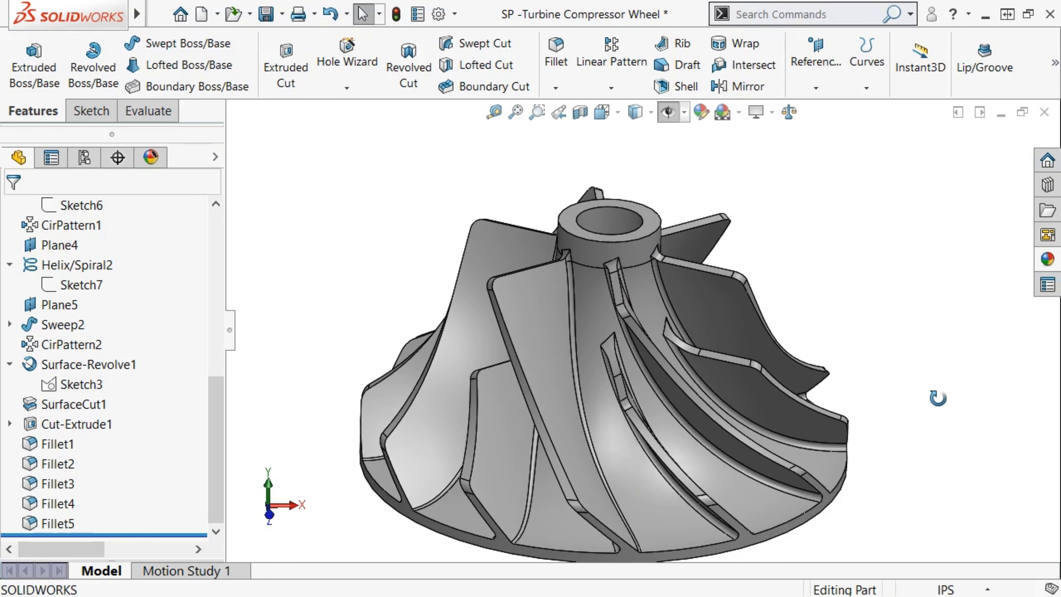
pyautogui.press('f')
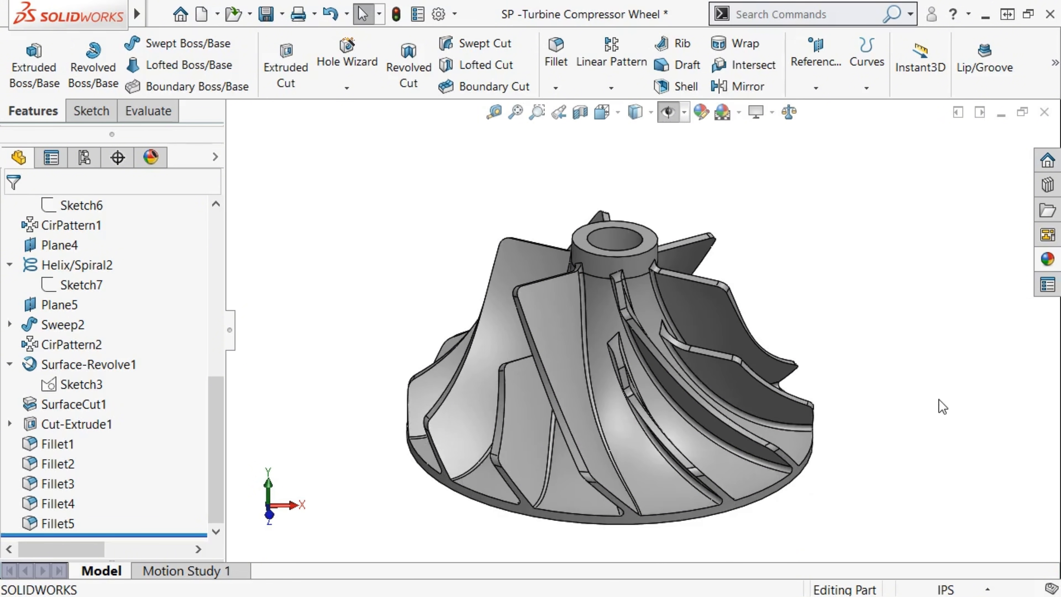